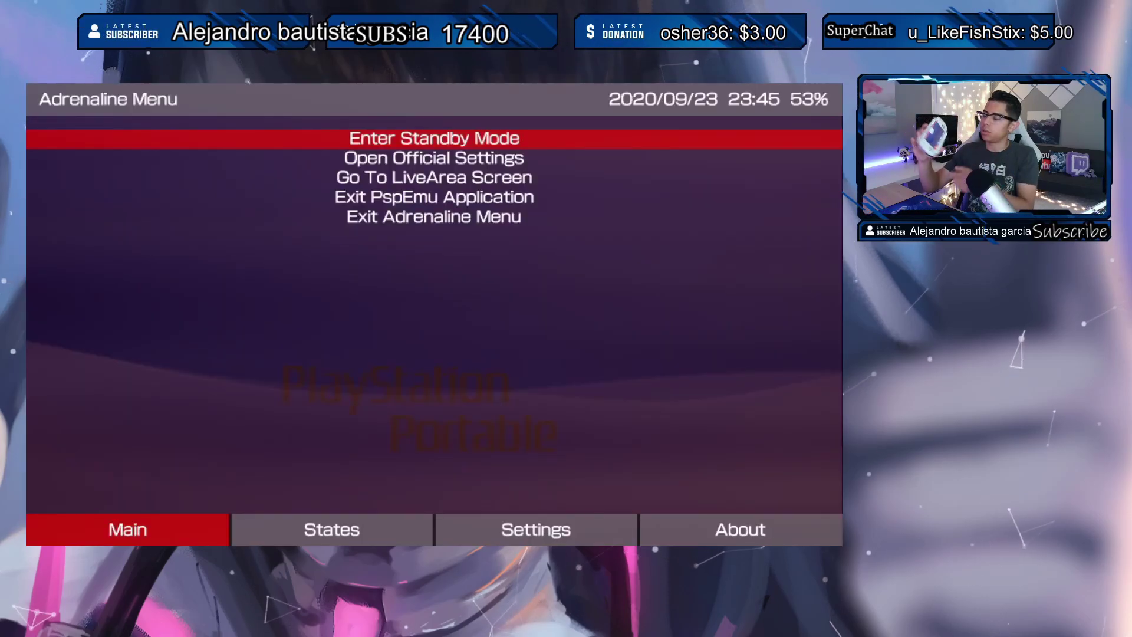
- Exit PspEmu, then relaunch Adrenaline from its LiveArea holding R to reach the Recovery Menu
key(Down)
key(Down)
key(Down)
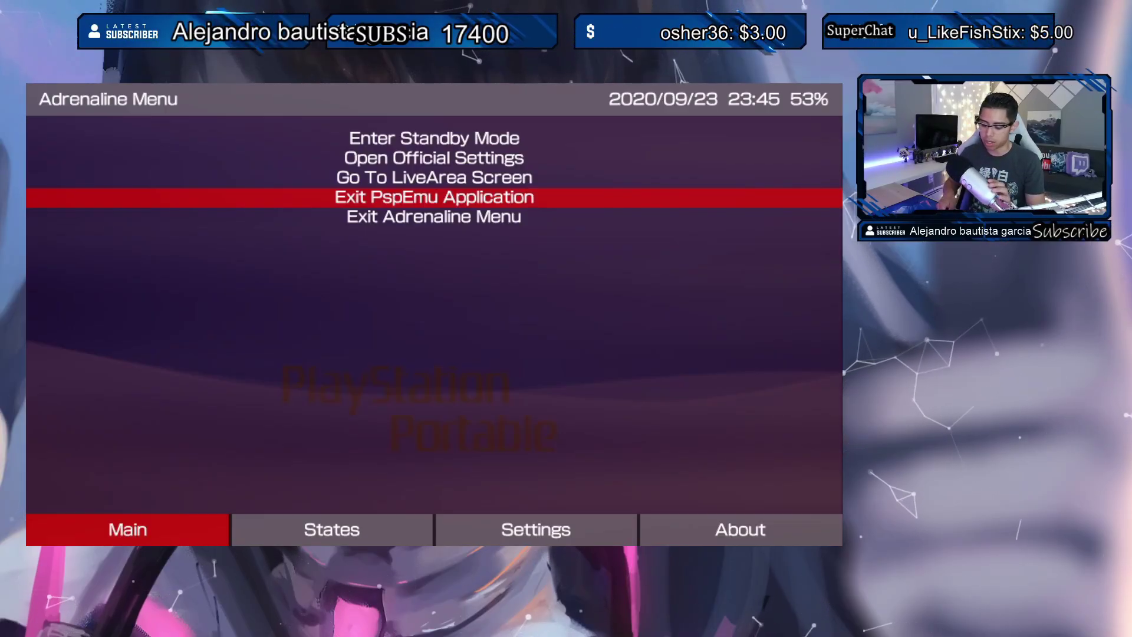
key(Return)
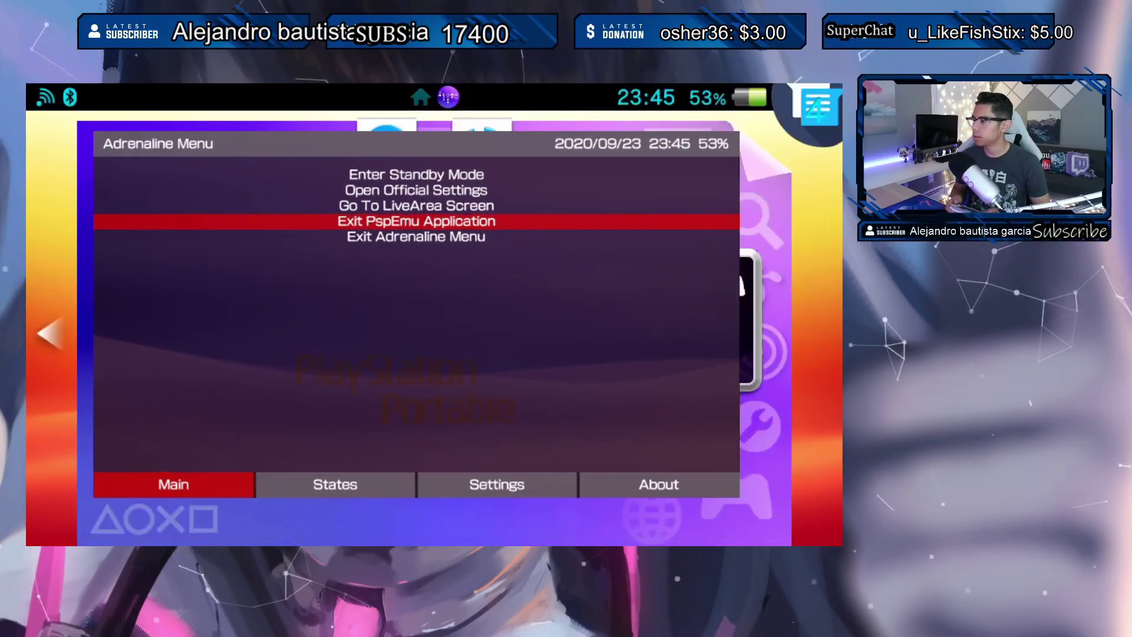
key(Escape)
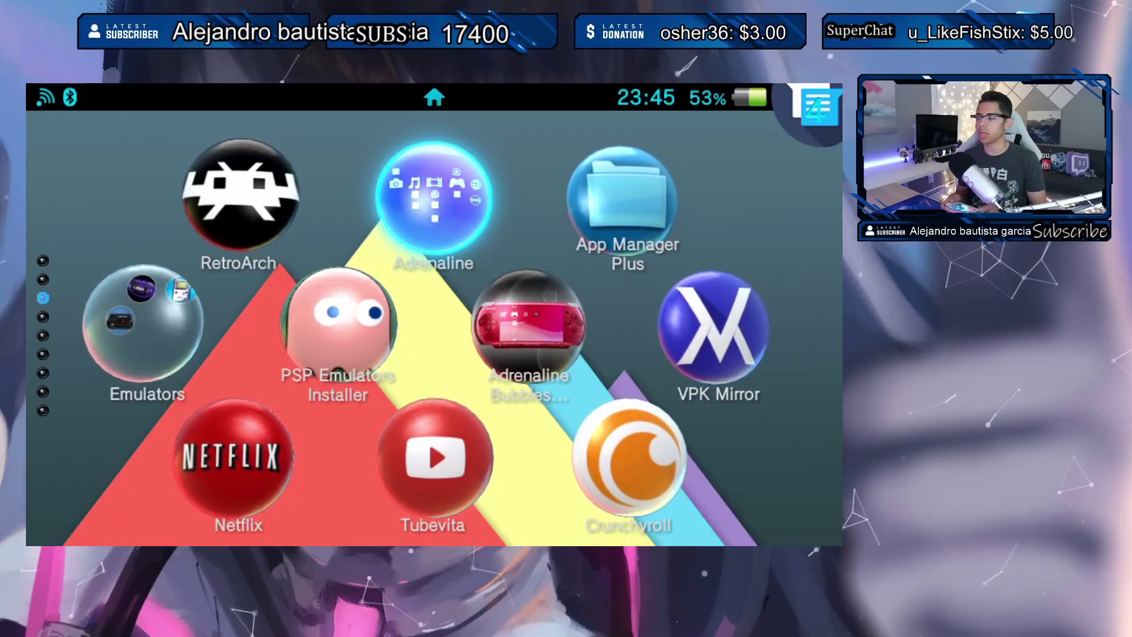
key(Return)
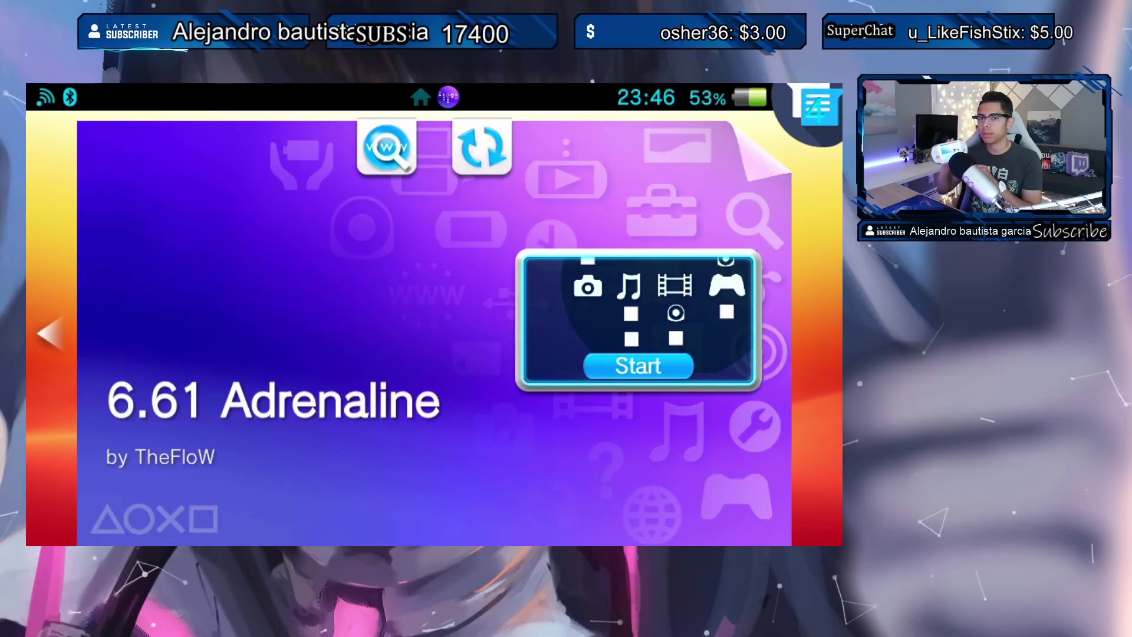
key(Return)
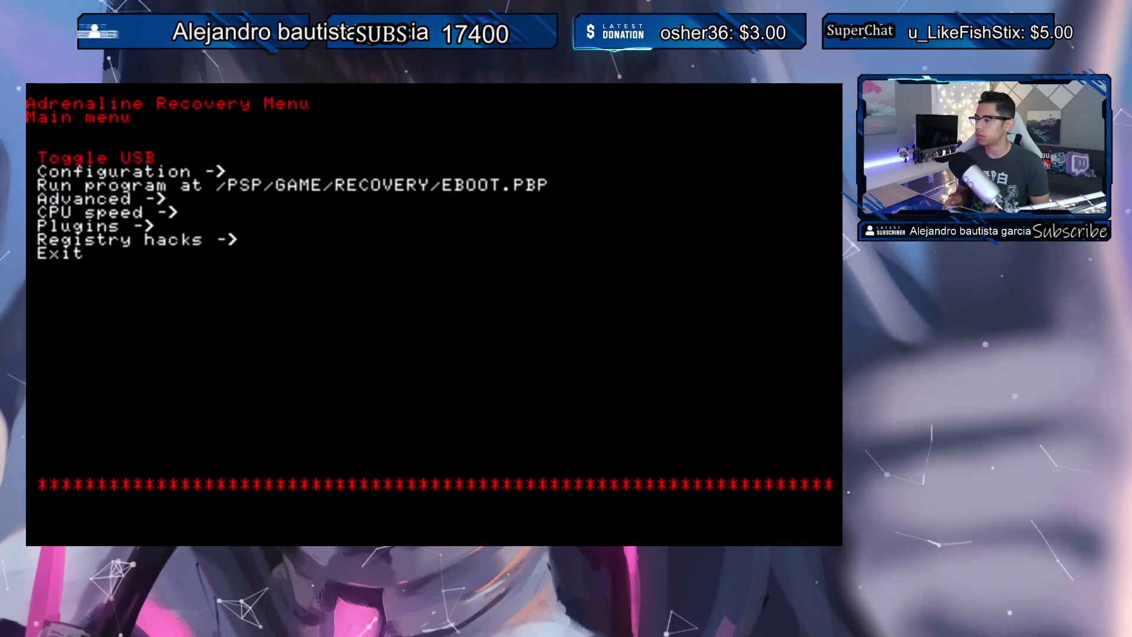
- Set cxmb.prx to Disabled in the Plugins list, then choose Back to the main menu
key(Down)
key(Down)
key(Down)
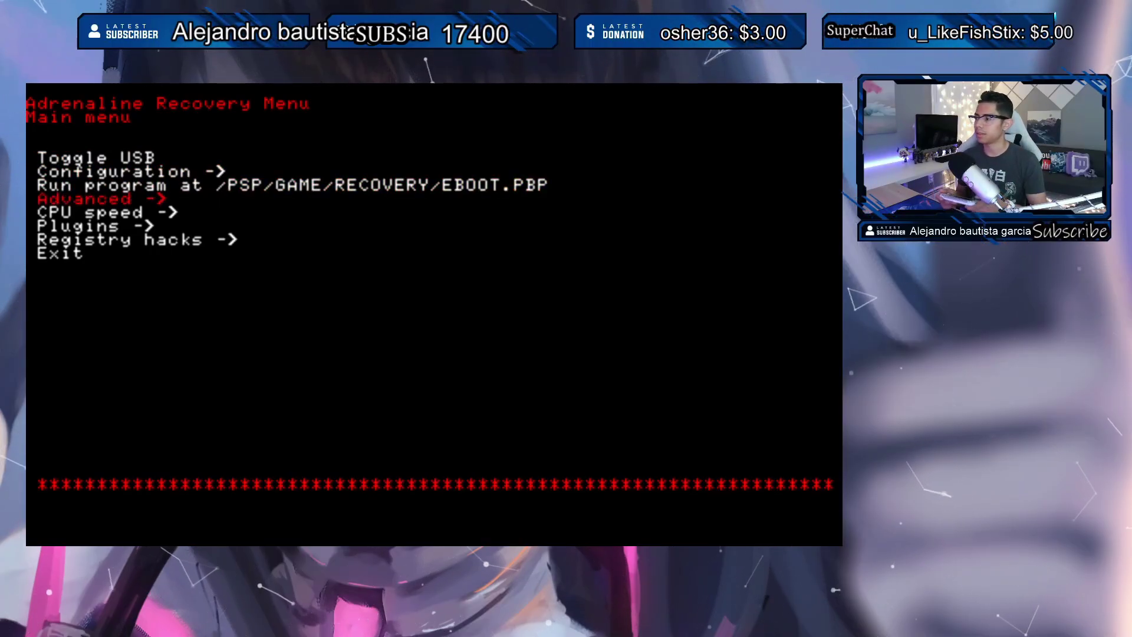
key(Down)
key(Down)
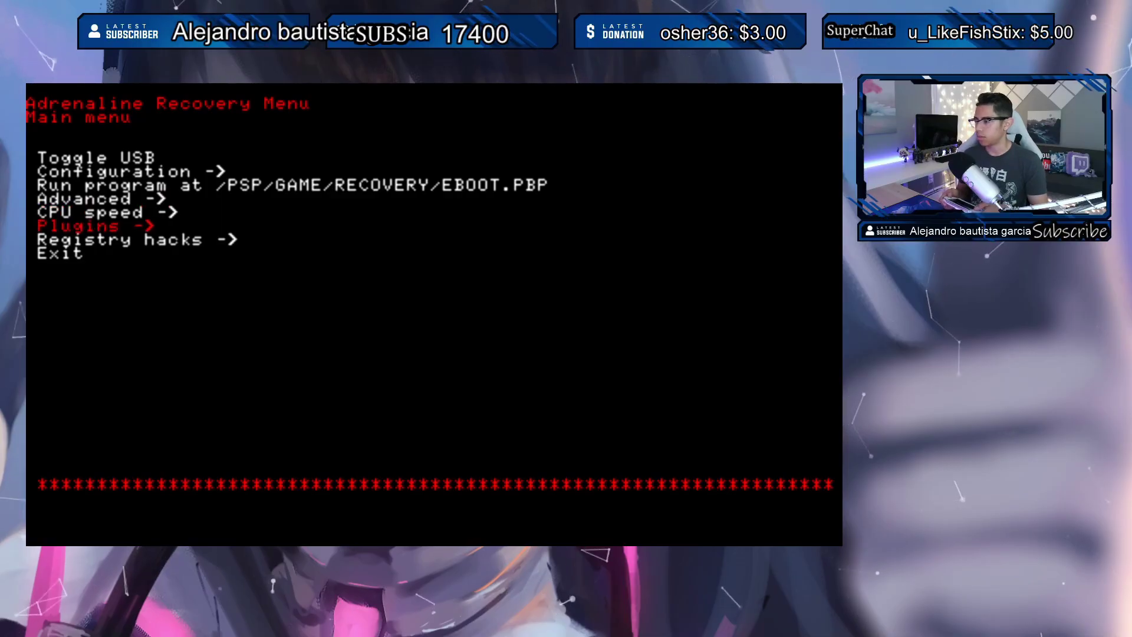
key(Return)
key(Down)
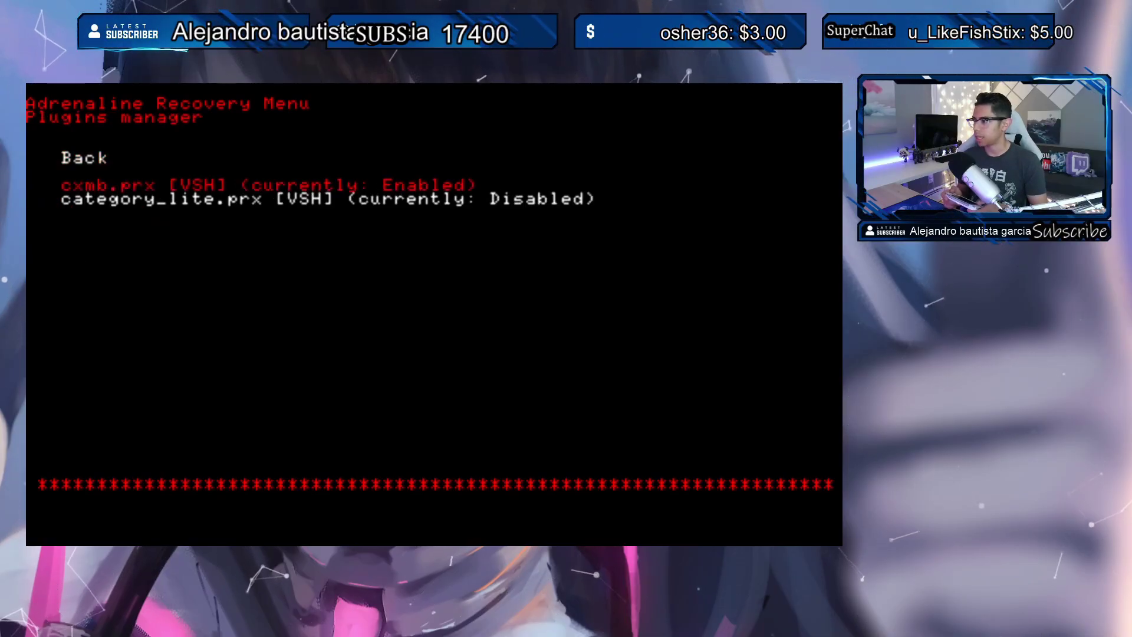
key(Return)
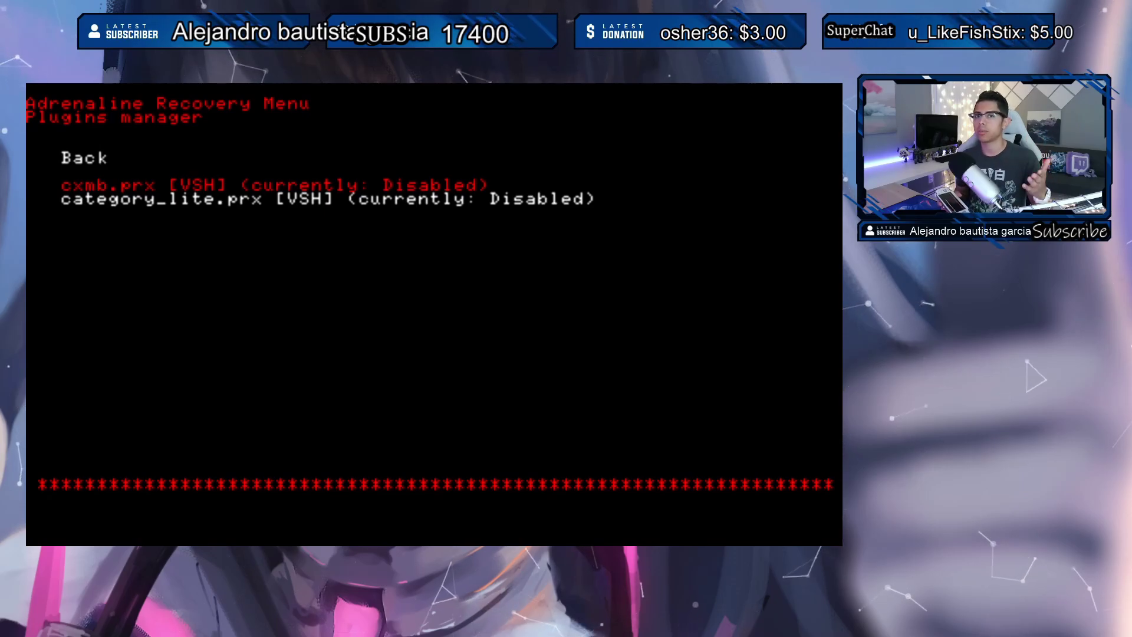
key(Down)
key(Up)
key(Up)
key(Return)
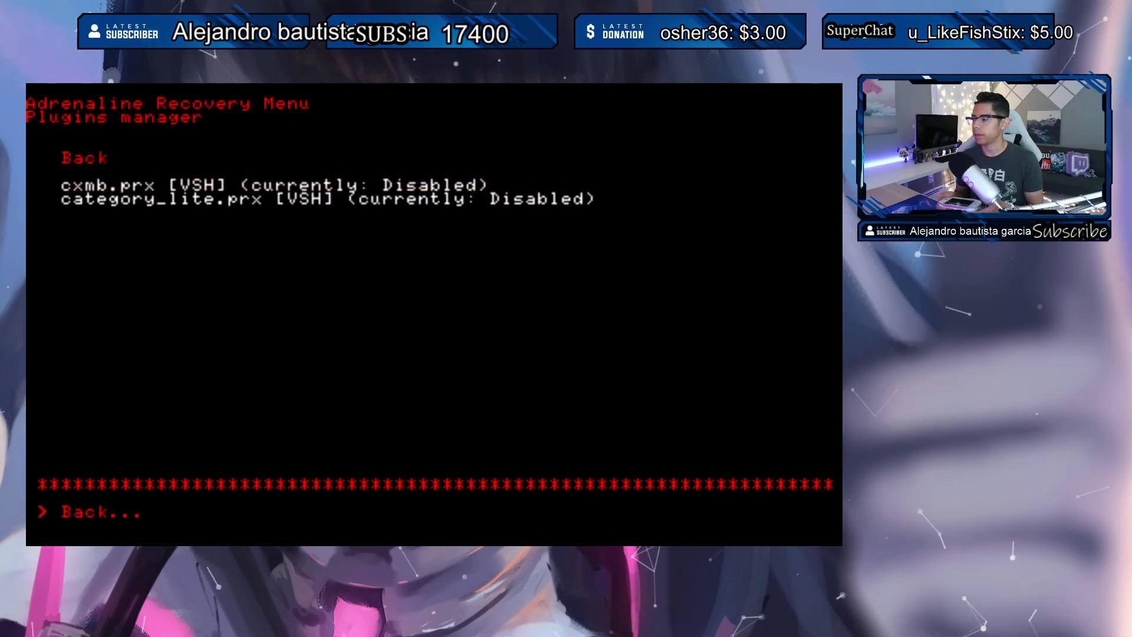
key(Down)
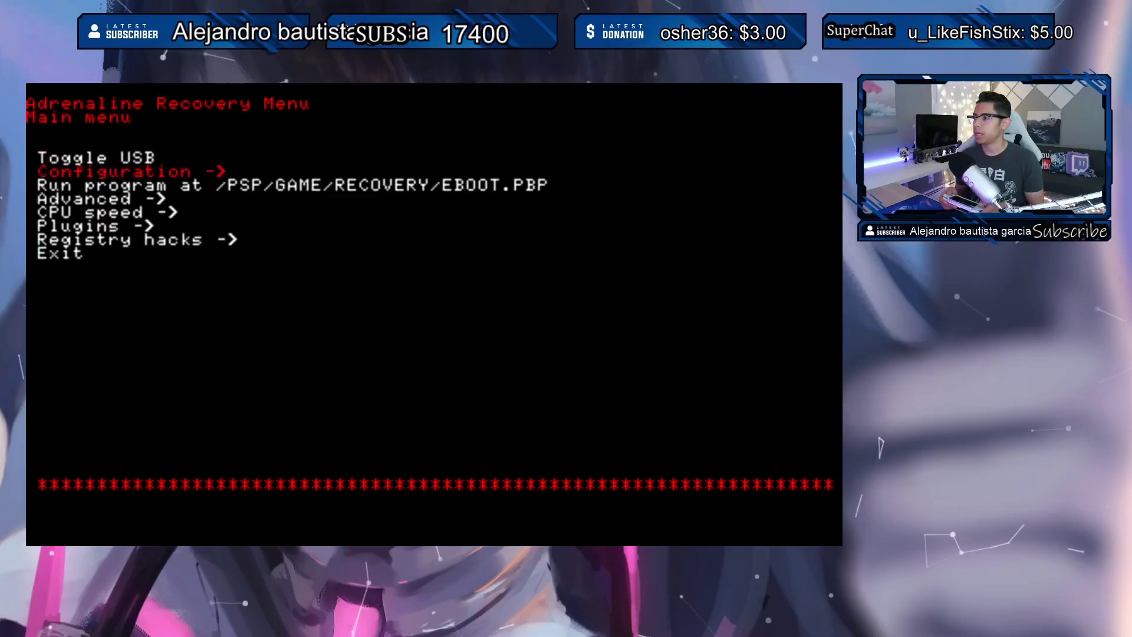
- Browse the Configuration options from Fake region to Hide MAC address and Hide corrupt icons
key(Return)
key(Down)
key(Down)
key(Down)
key(Down)
key(Down)
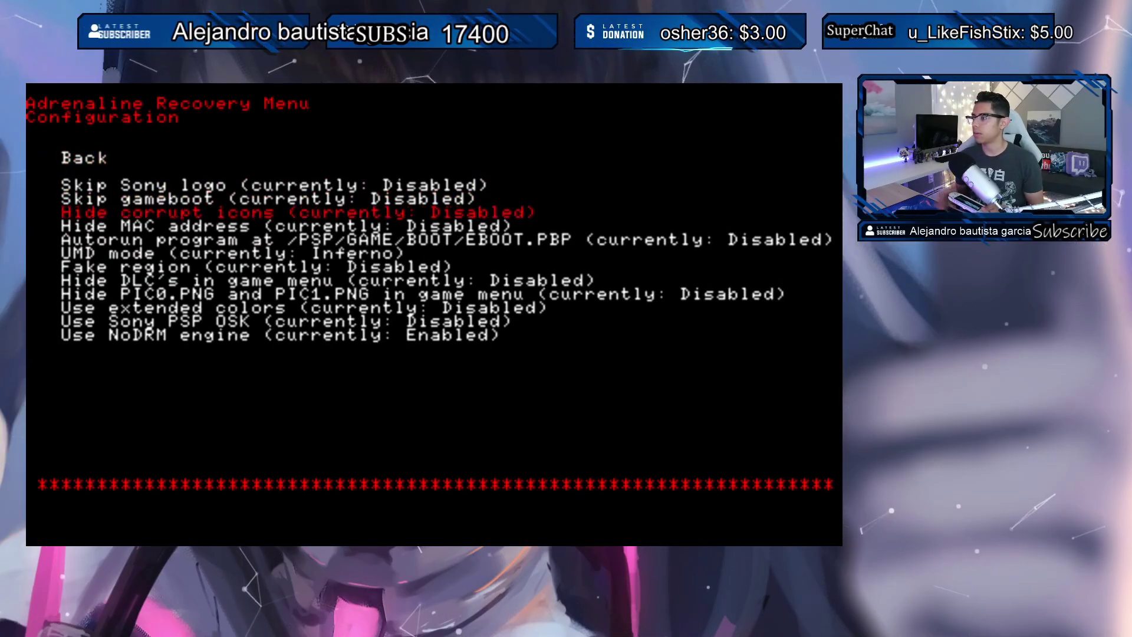
key(Down)
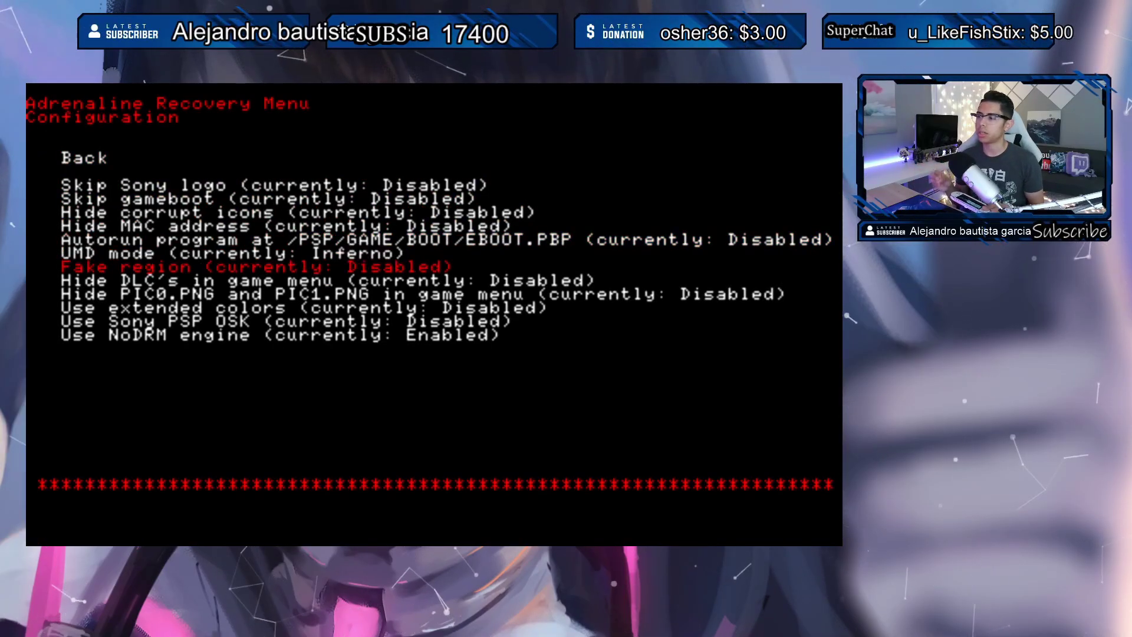
key(Down)
key(Down)
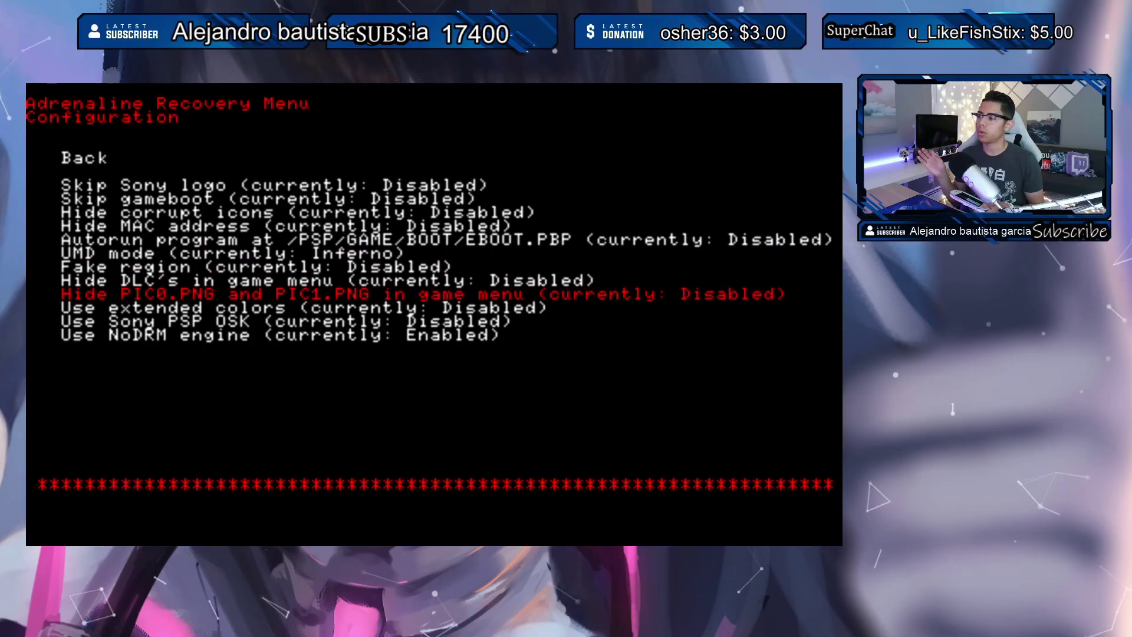
key(Down)
key(Down)
key(Up)
key(Up)
key(Up)
key(Up)
key(Up)
key(Up)
key(Up)
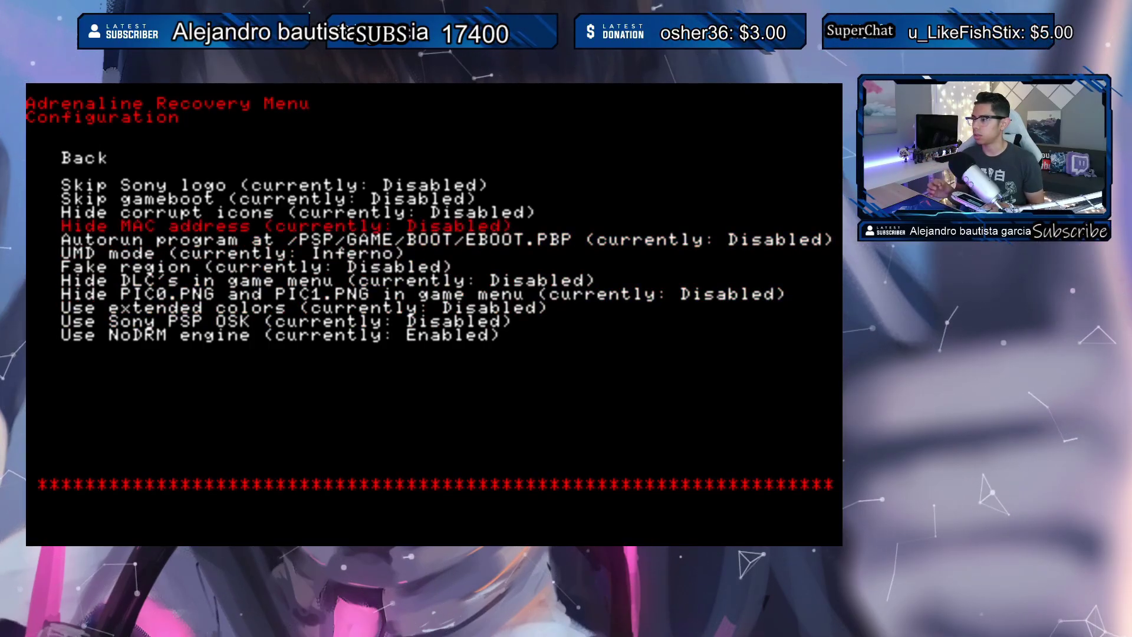
key(Up)
key(Down)
key(Return)
key(Up)
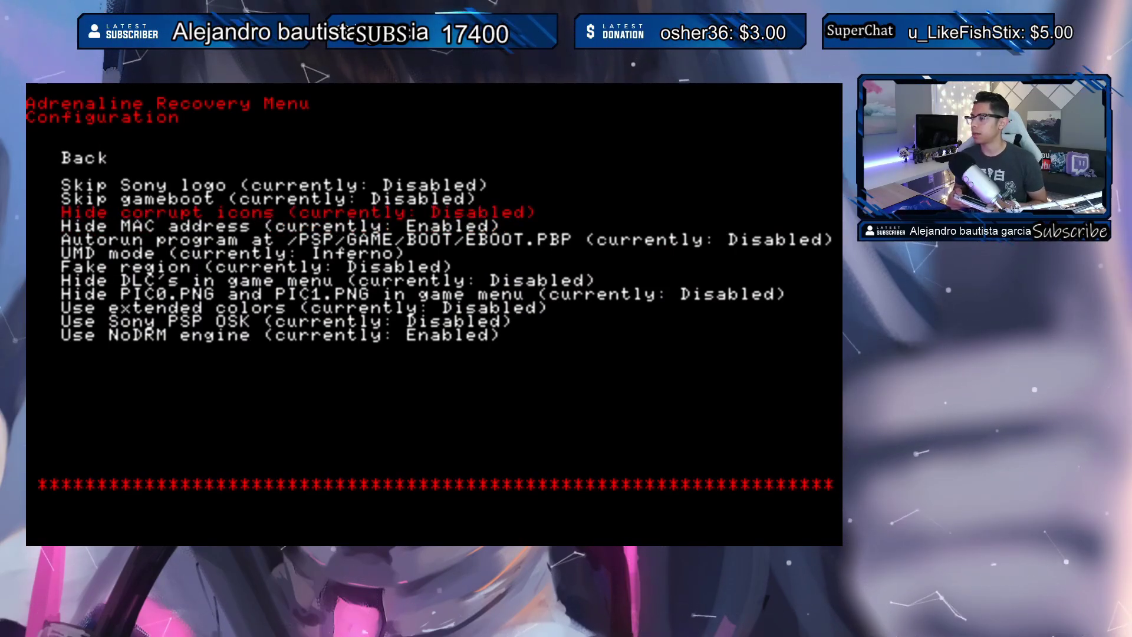
key(Return)
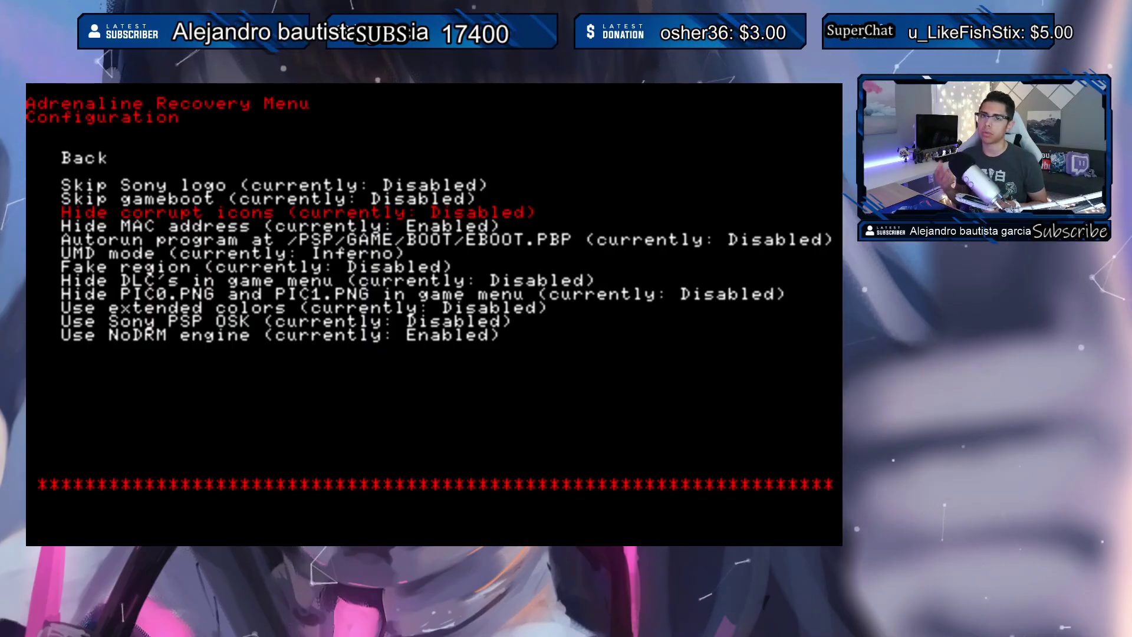
- Review the Skip Sony logo, Skip gameboot and Autorun program settings
key(Down)
key(Down)
key(Down)
key(Down)
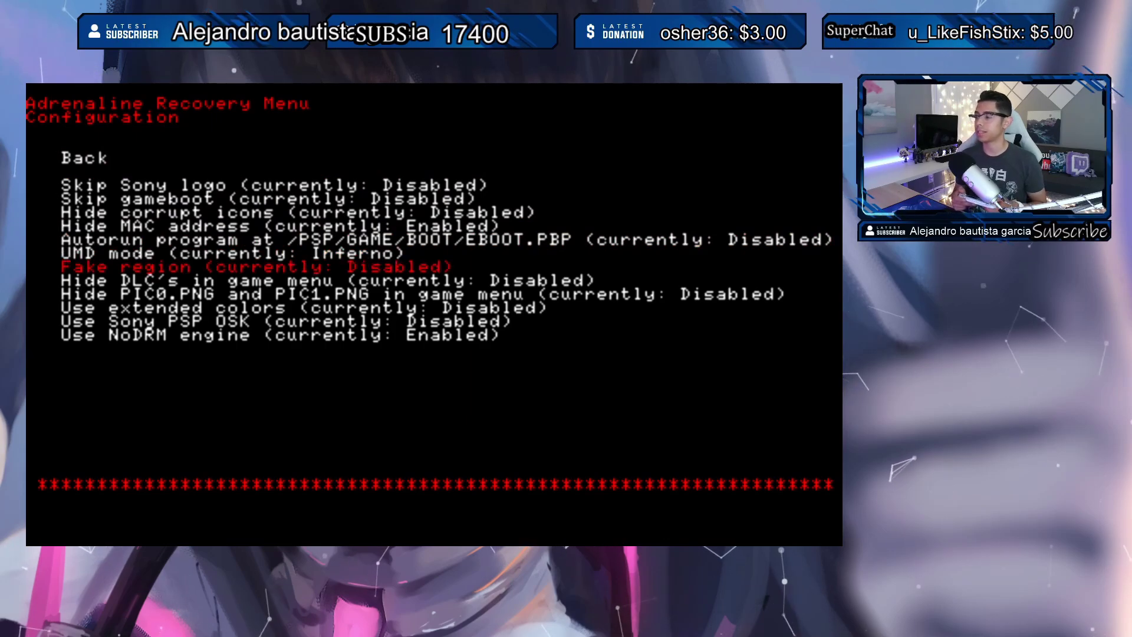
key(Up)
key(Up)
key(Up)
key(Up)
key(Up)
key(Up)
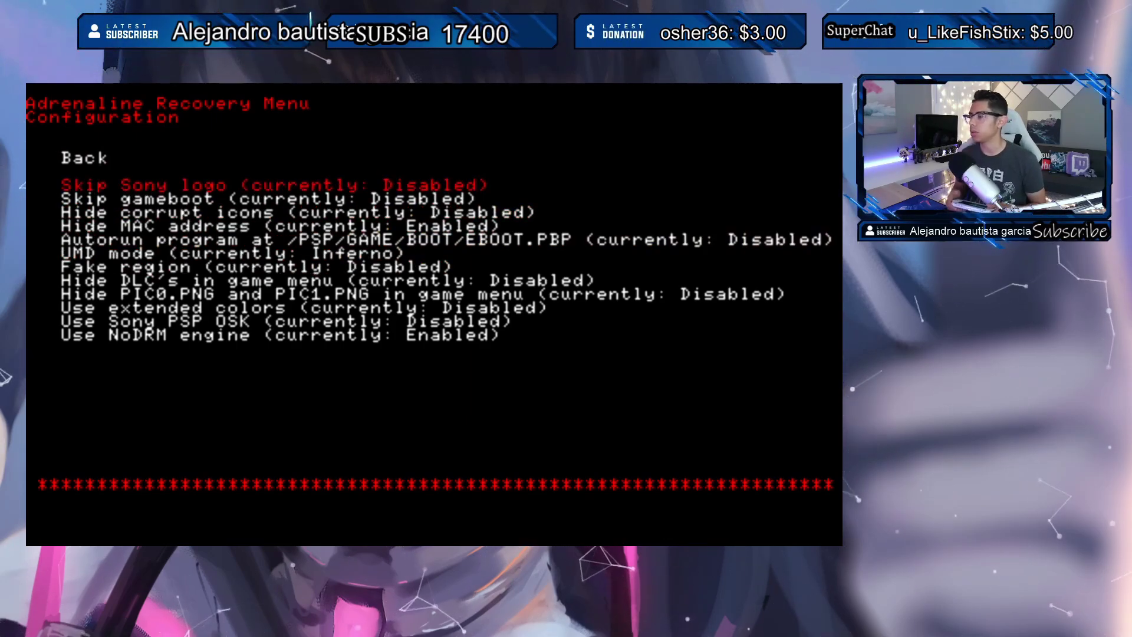
key(Down)
key(Down)
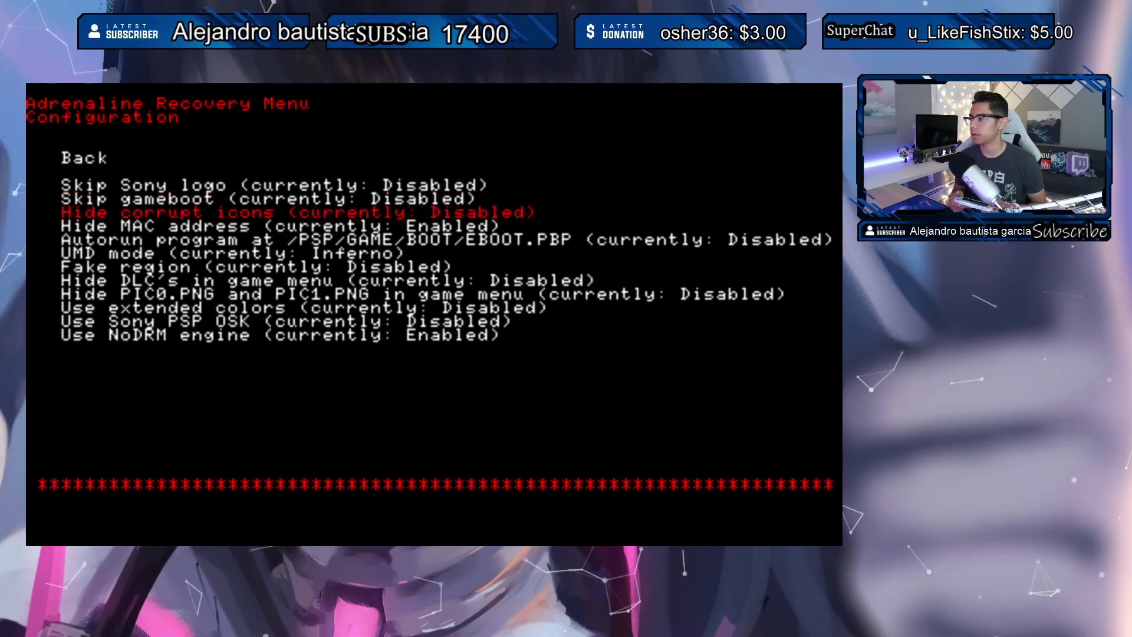
key(Down)
key(Down)
key(Down)
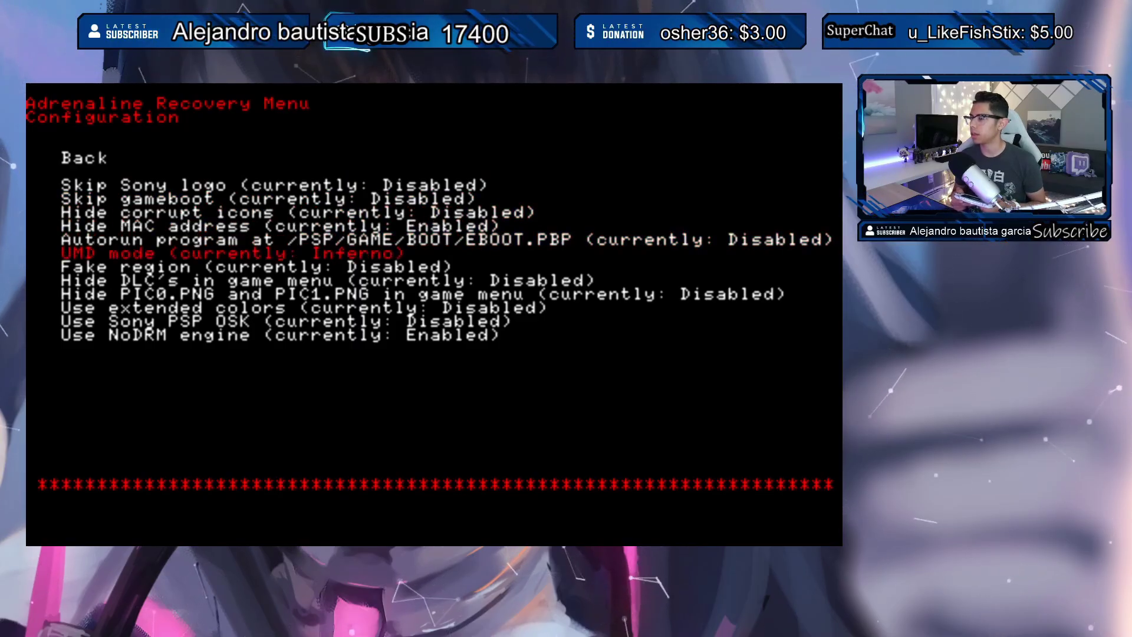
key(Up)
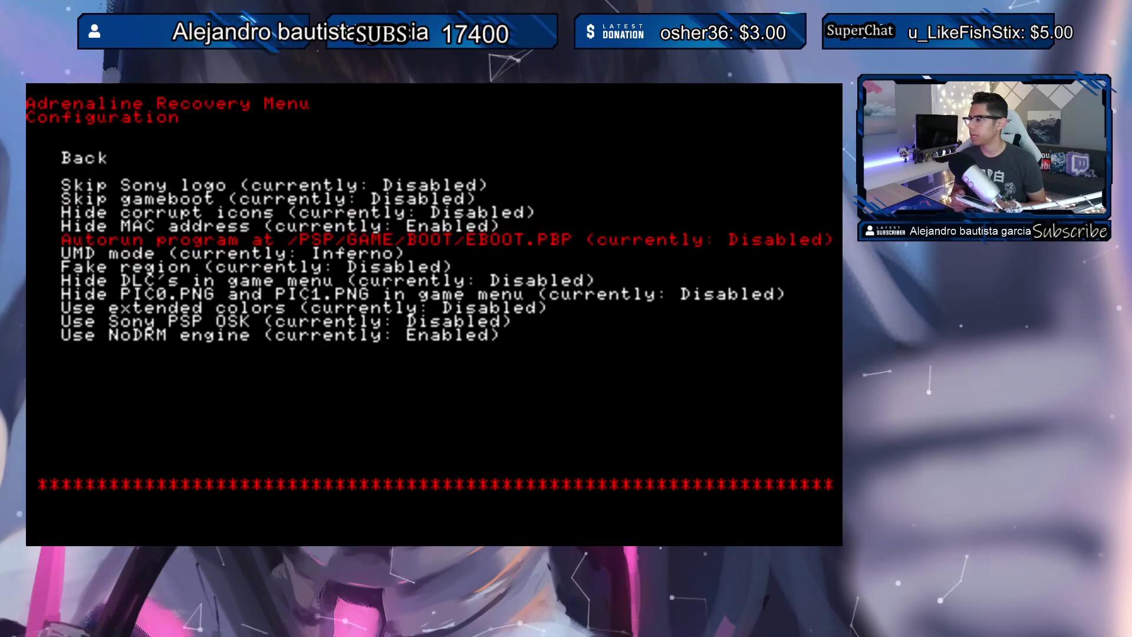
key(Down)
key(Up)
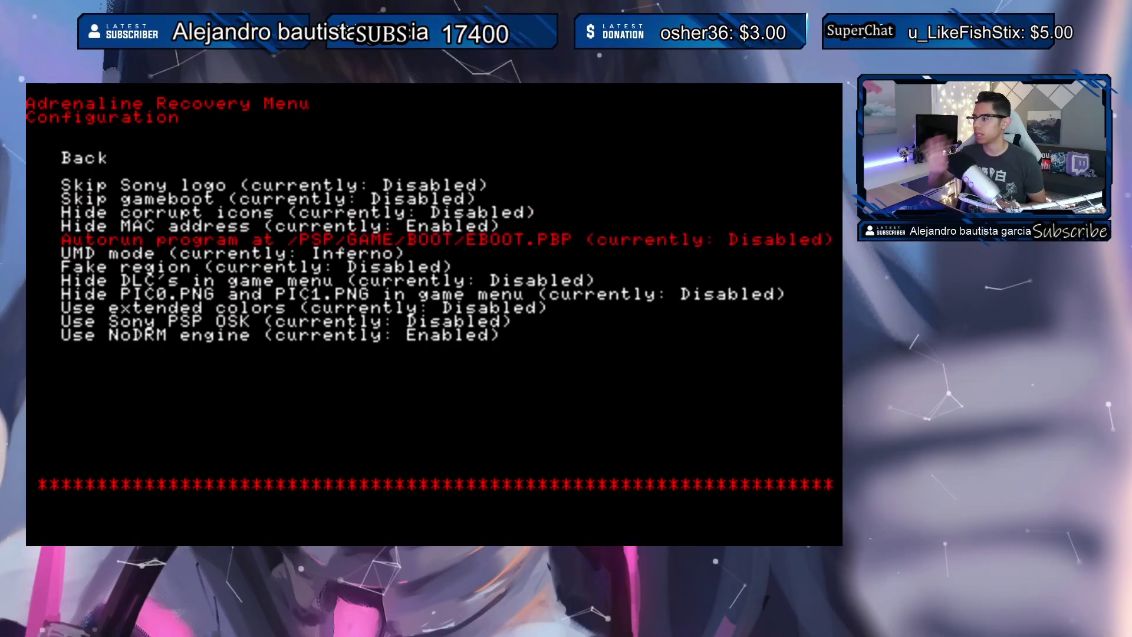
key(Down)
key(Down)
key(Down)
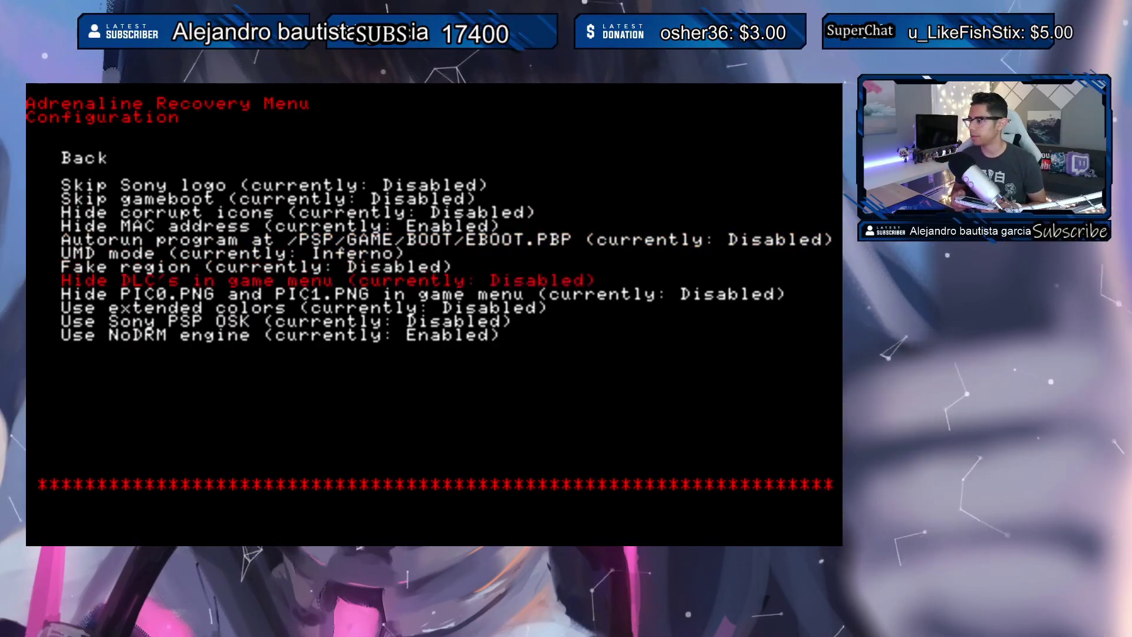
- Check the PSP OSK and NoDRM options, then leave Configuration for the Advanced section
key(Down)
key(Down)
key(Down)
key(Down)
key(Up)
key(Up)
key(Down)
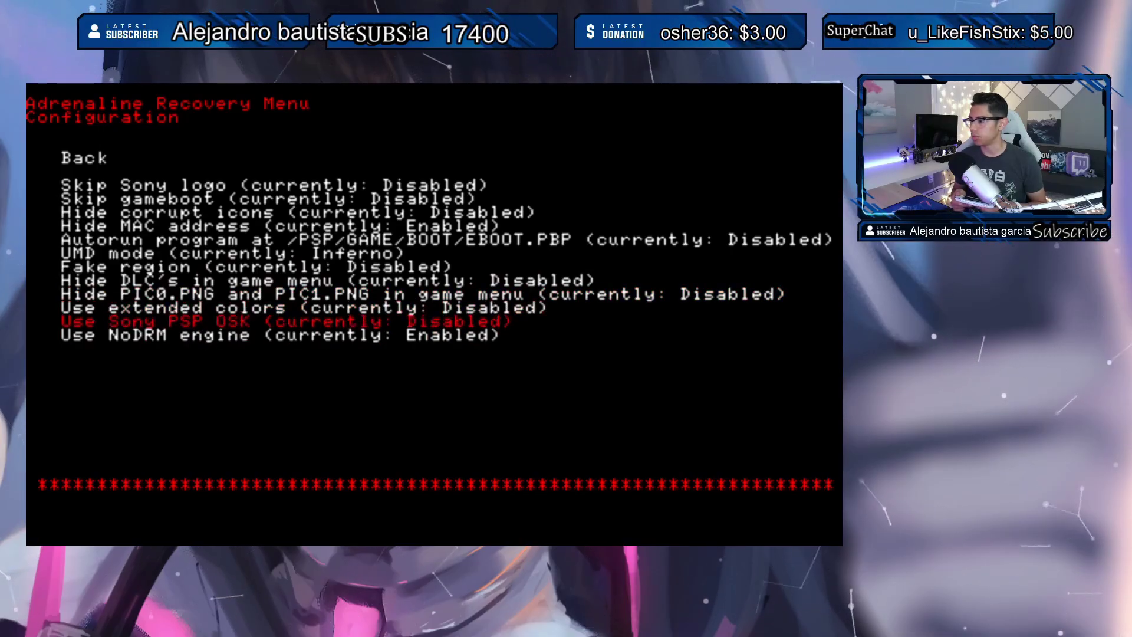
key(Down)
key(Up)
key(Down)
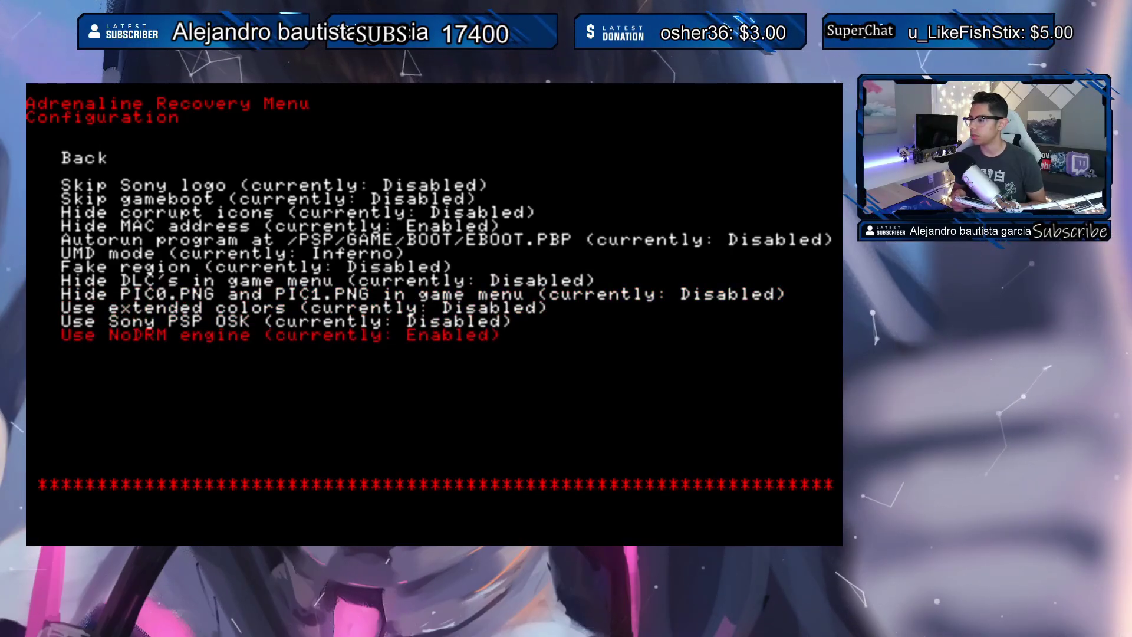
key(Up)
key(Down)
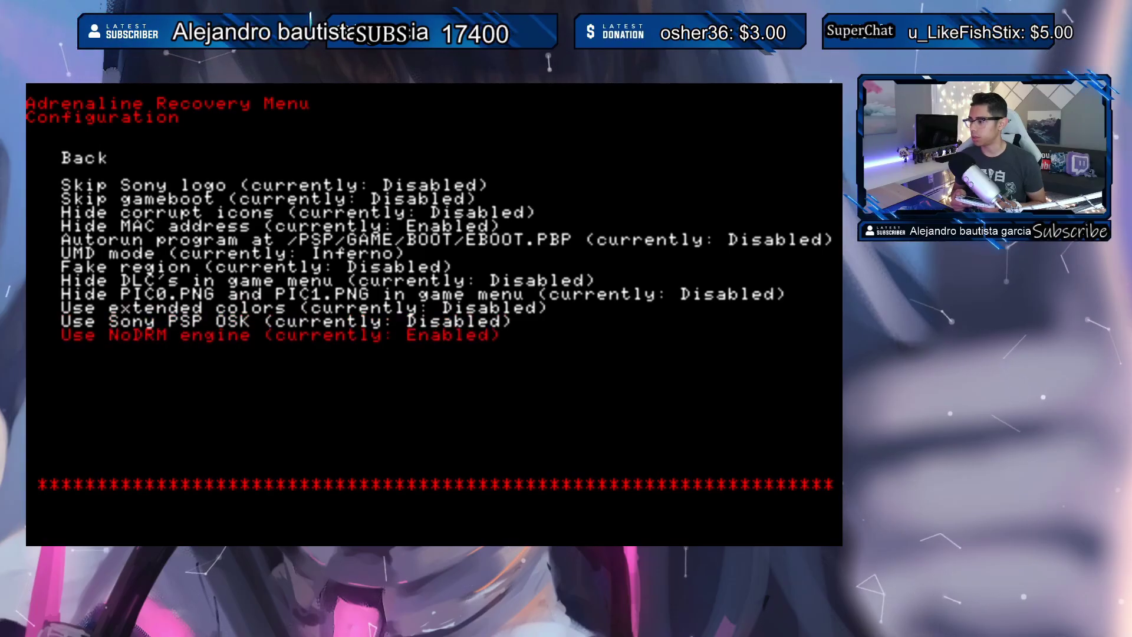
key(Up)
key(Up)
key(Up)
key(Up)
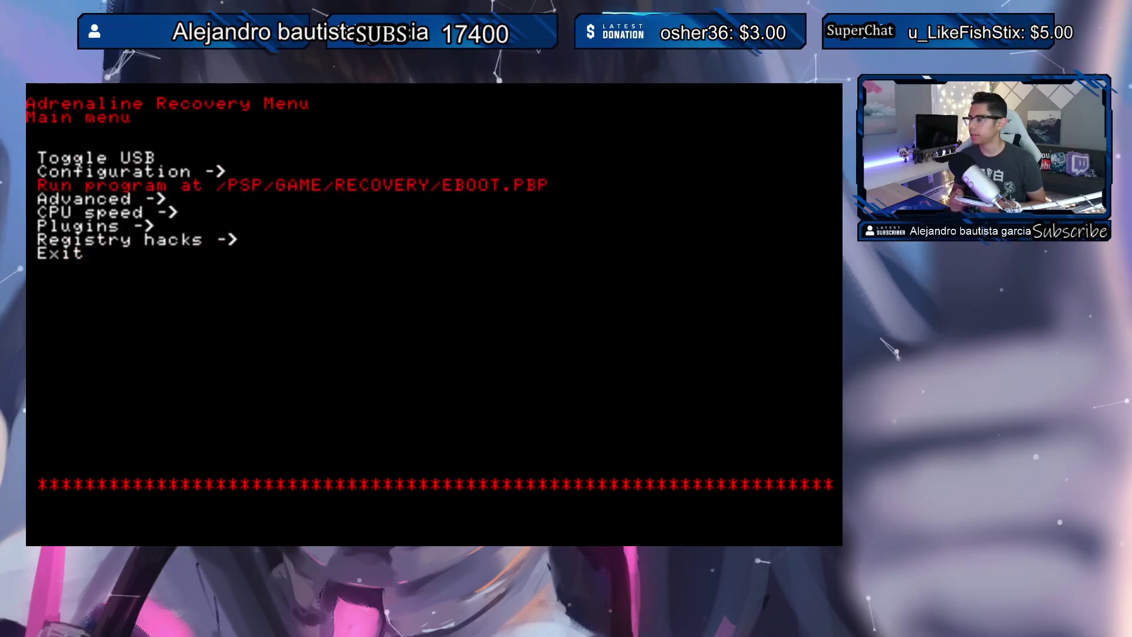
key(Down)
key(Return)
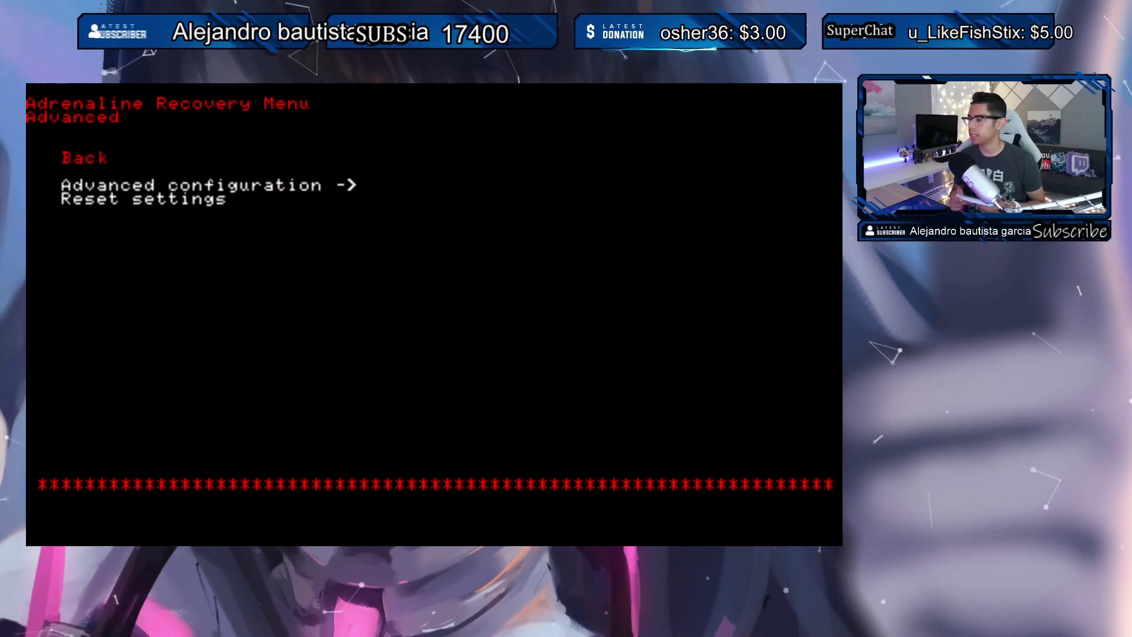
- Review Advanced configuration: high memory layout and BOOT.BIN off, XMB, GAME, POPS plugins enabled; go Back
key(Down)
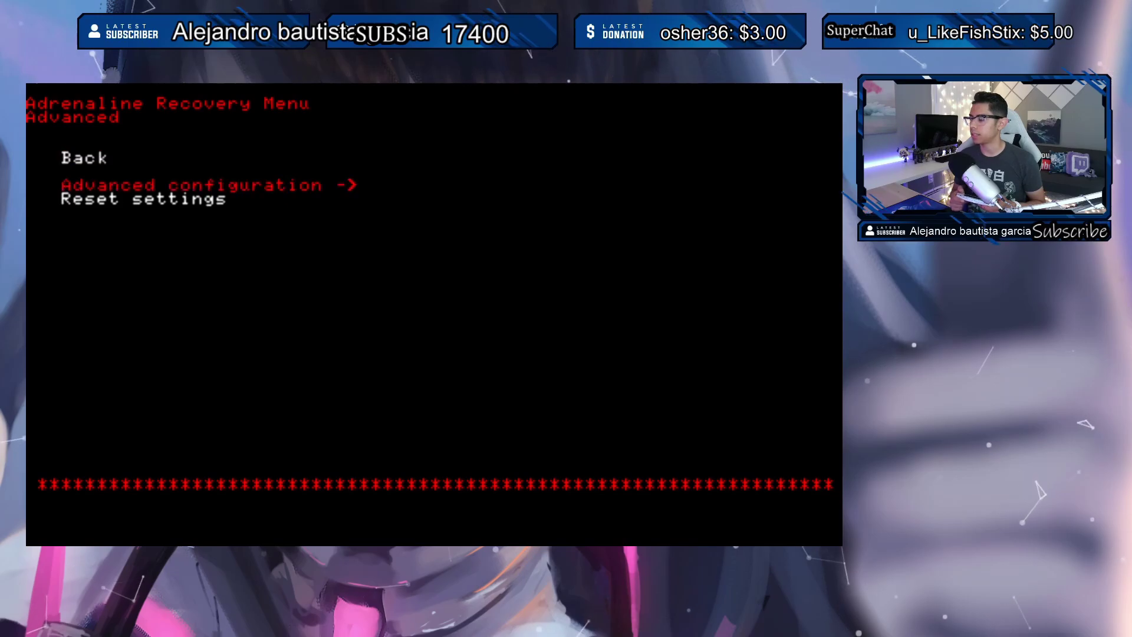
key(Return)
key(Down)
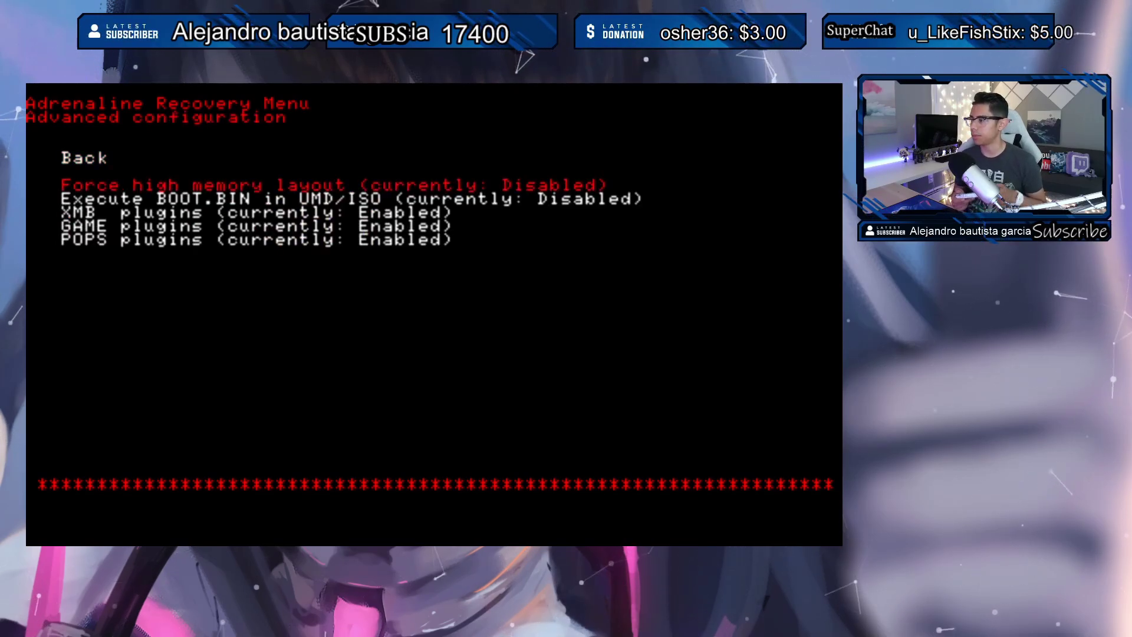
key(Down)
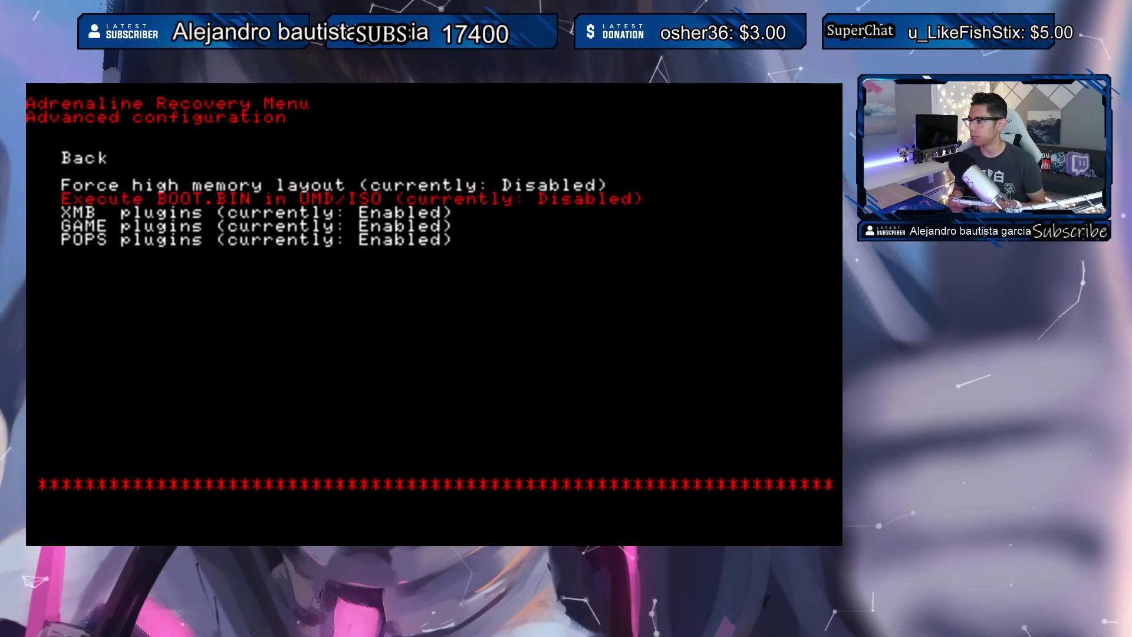
key(Down)
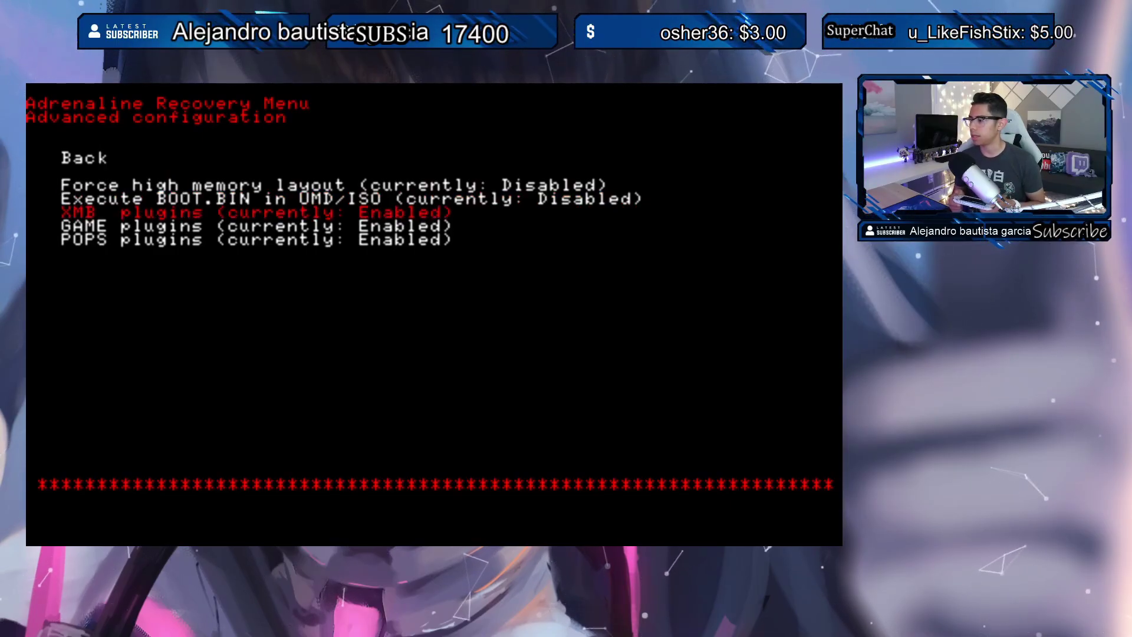
key(Down)
key(Down)
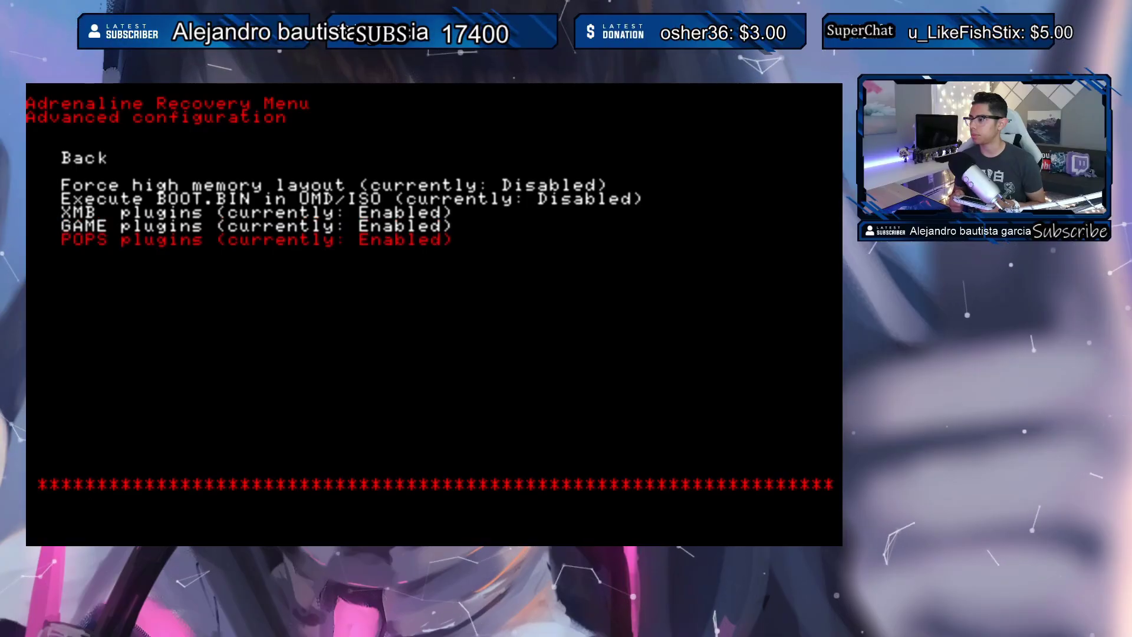
key(Up)
key(Up)
key(Up)
key(Up)
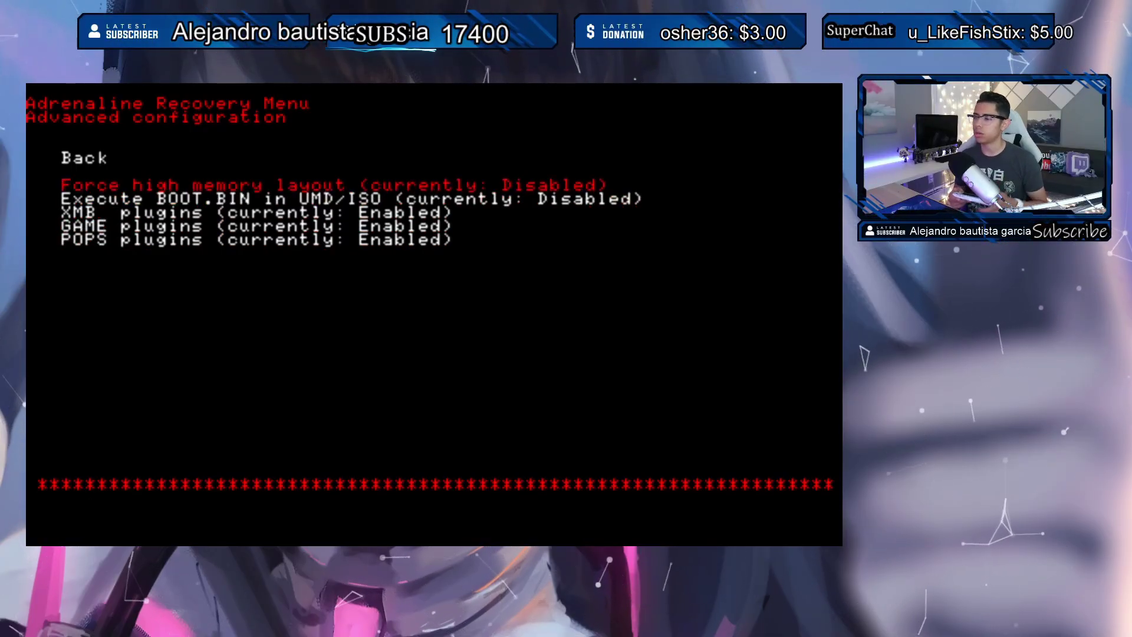
key(Down)
key(Down)
key(Down)
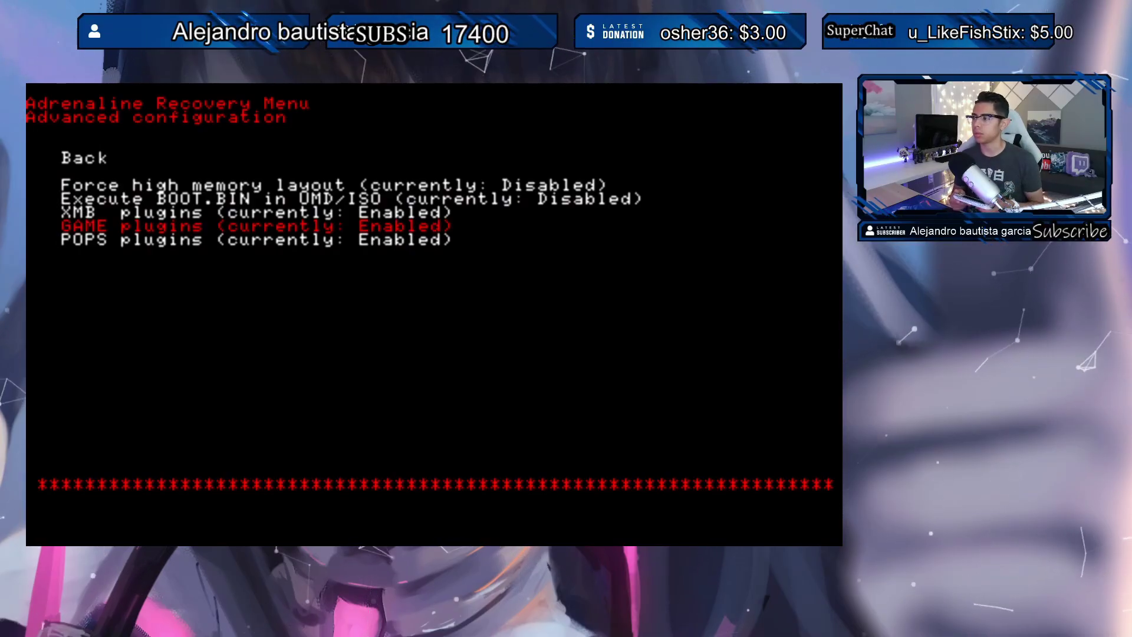
key(Up)
key(Up)
key(Up)
key(Up)
key(Return)
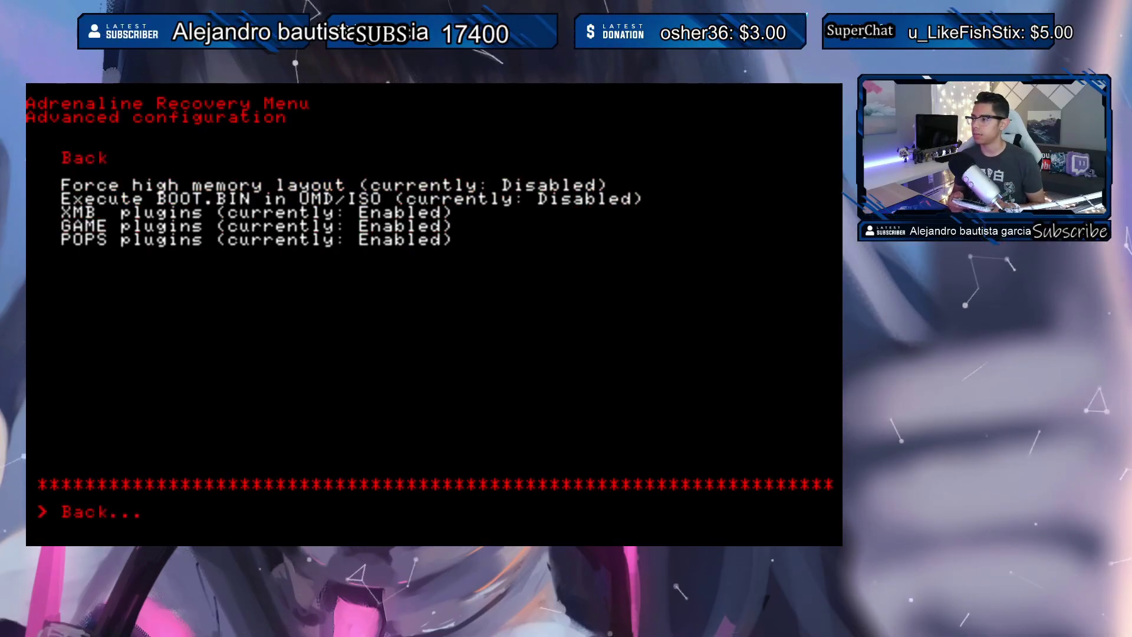
- Go Back from Advanced to the Main menu and select Exit
key(Down)
key(Down)
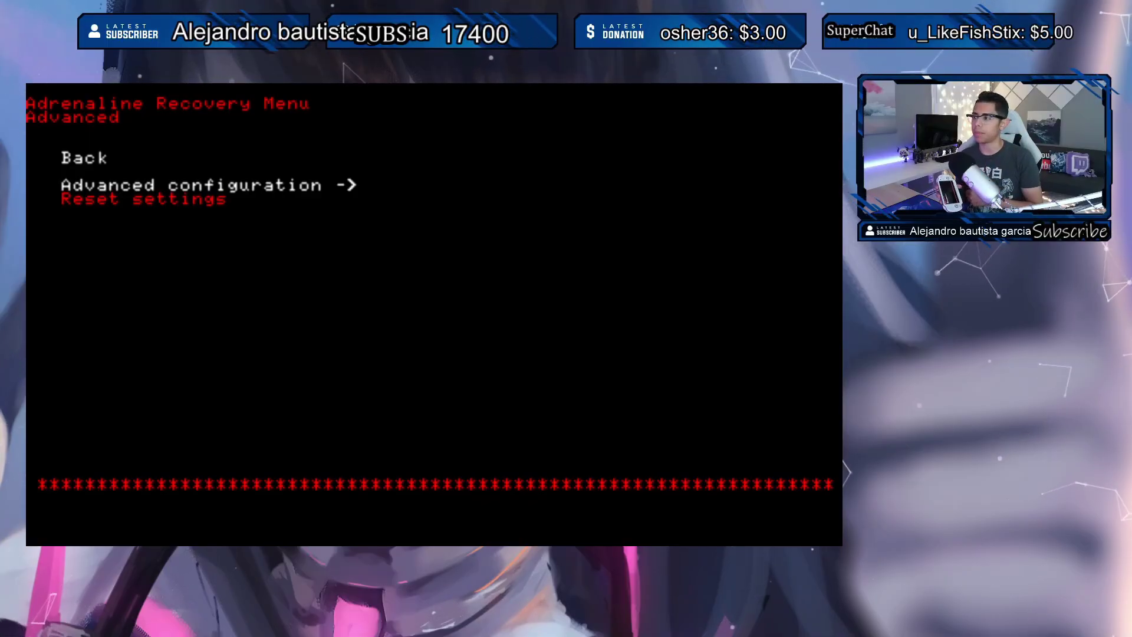
key(Up)
key(Up)
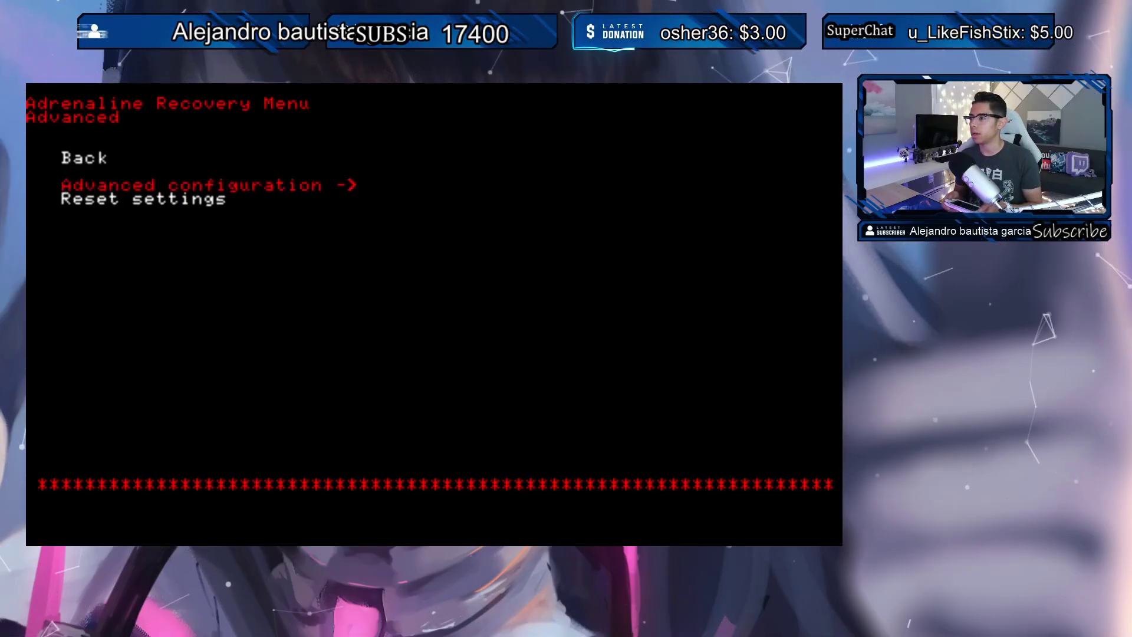
key(Return)
key(Down)
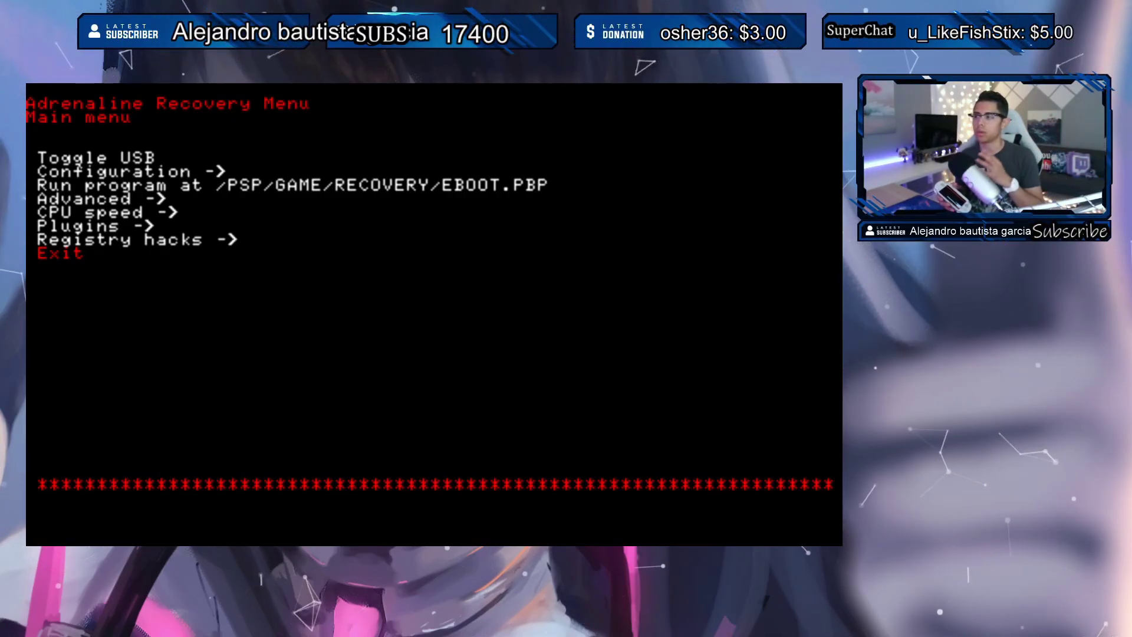
key(Return)
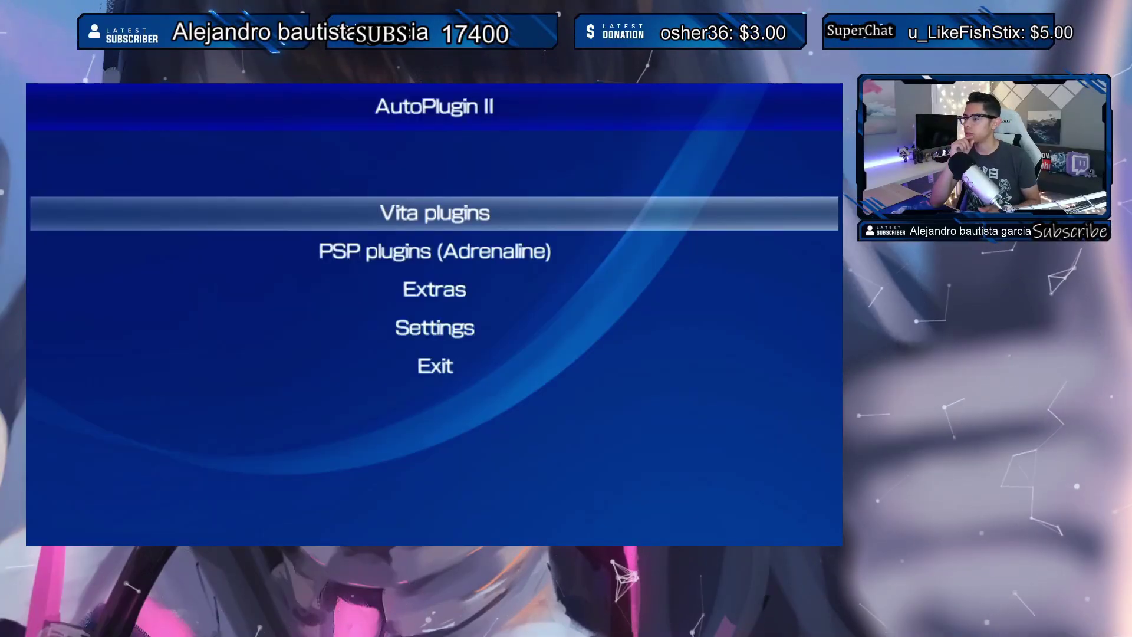
- Highlight the PSP plugins (Adrenaline) category in AutoPlugin II's main menu
key(Down)
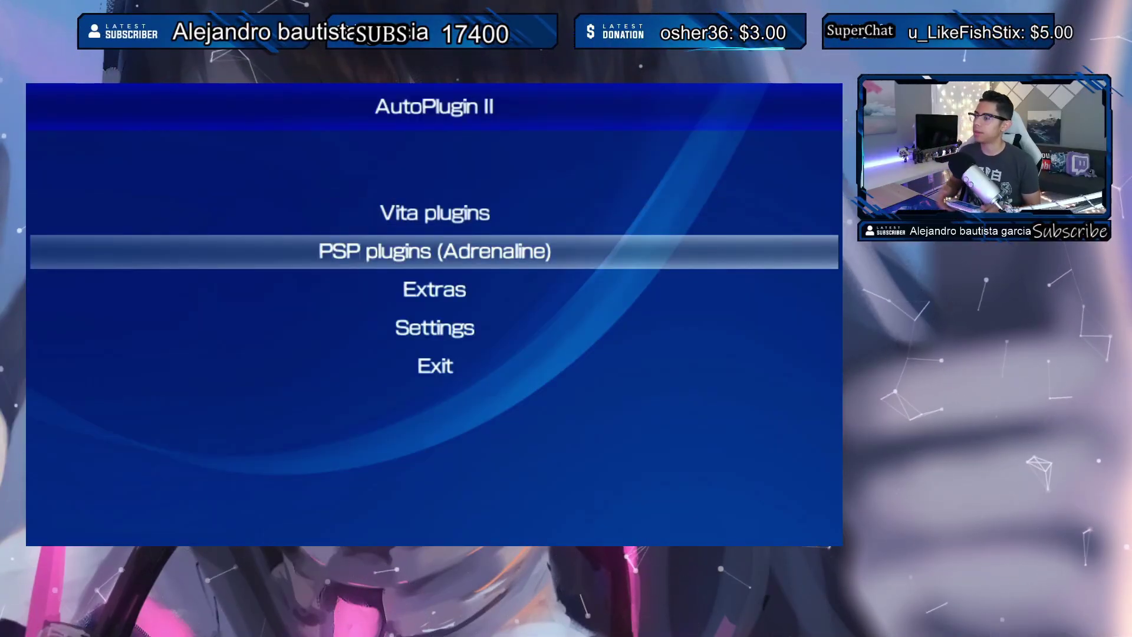
- Open the available PSP plugins list and view the category_lite.prx and cxmb.prx entries
key(Return)
key(Down)
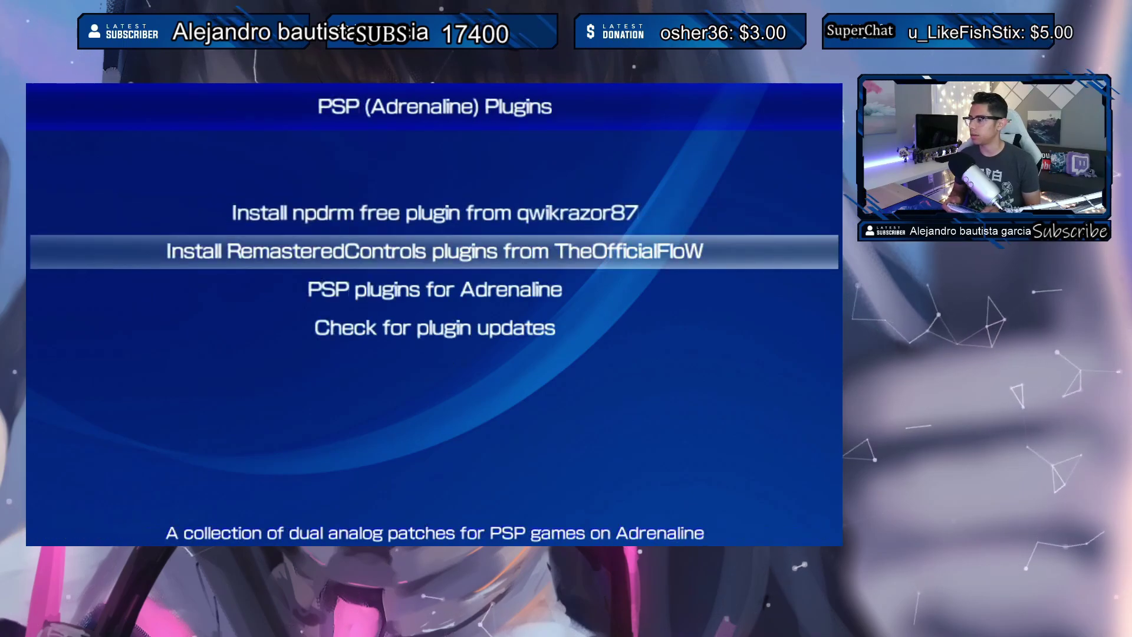
key(Down)
key(Down)
key(Up)
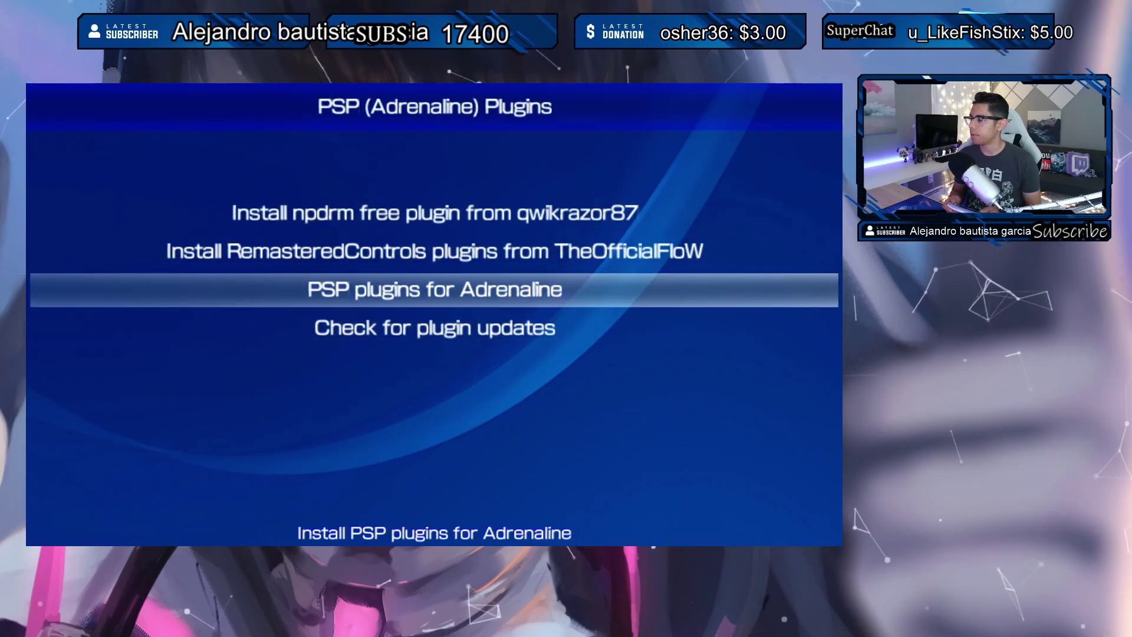
key(Return)
key(Down)
key(Down)
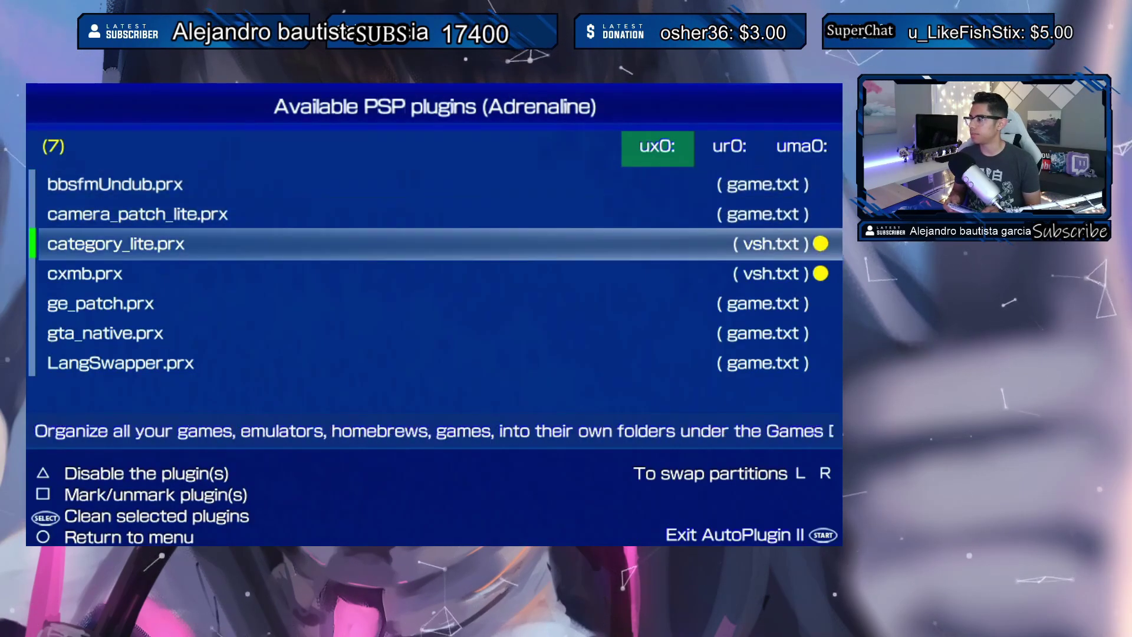
key(Down)
key(Up)
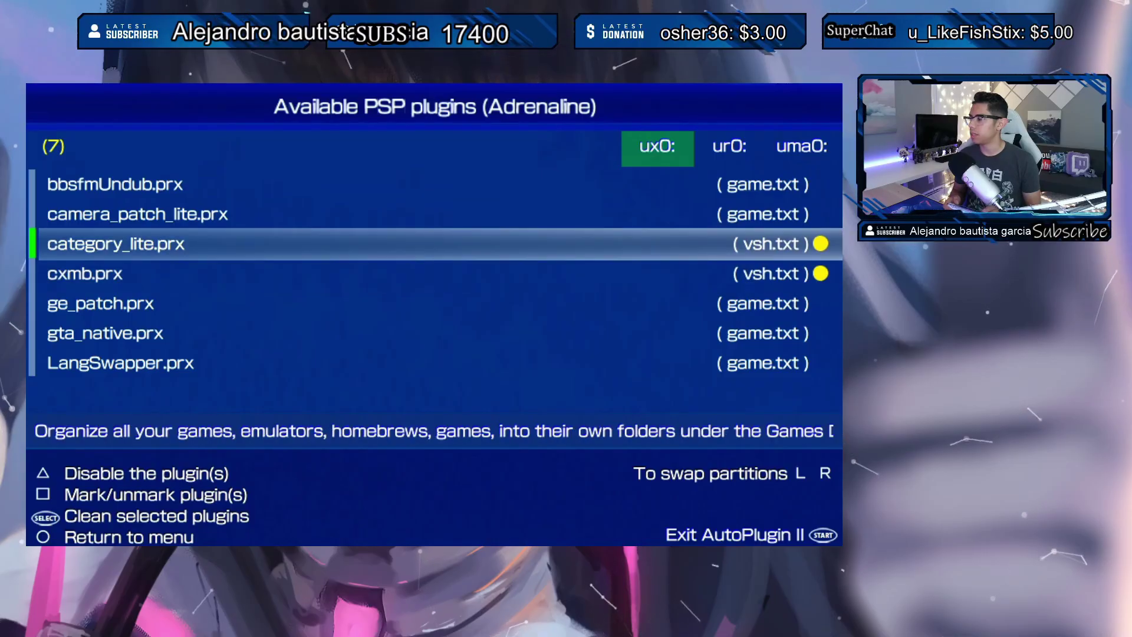
- Cycle through the ur0: and uma0: plugin lists and return to ux0:
key(Down)
key(Up)
key(r)
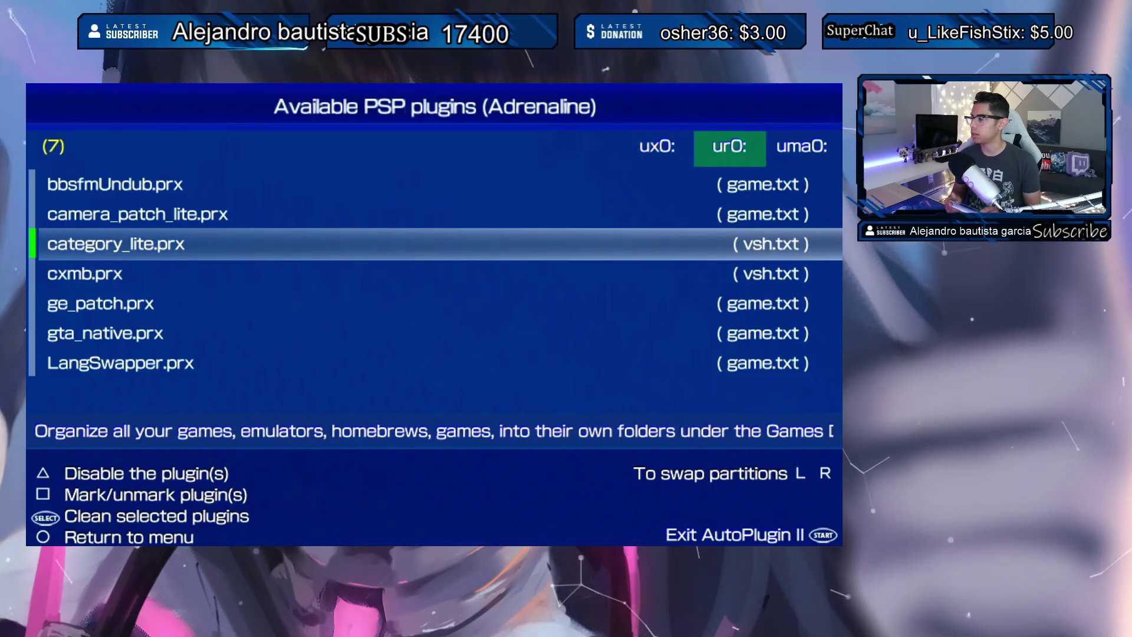
key(r)
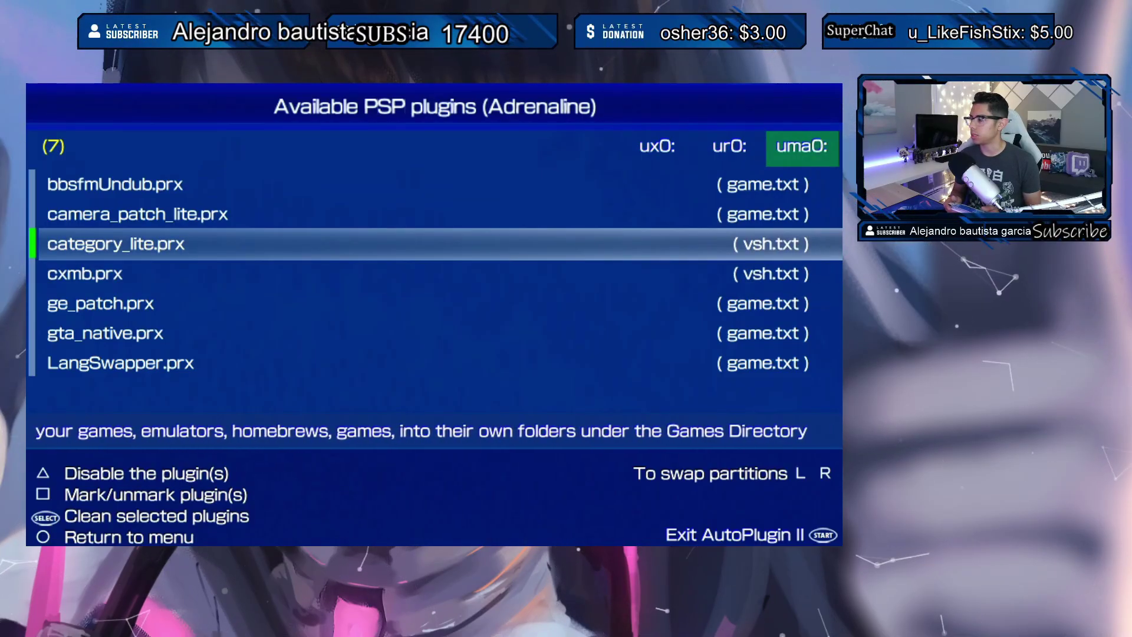
key(l)
key(l)
key(r)
key(r)
key(l)
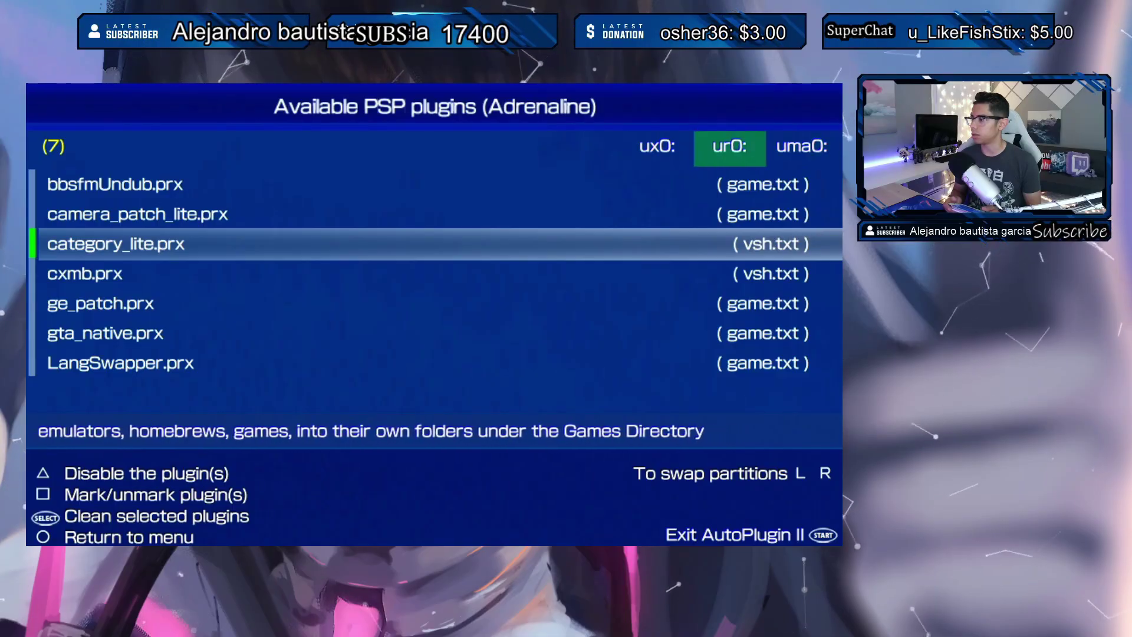
key(l)
- Re-read the cxmb.prx and category_lite.prx descriptions in the ux0: list
key(Down)
key(Down)
key(Down)
key(Down)
key(Up)
key(Up)
key(Up)
key(Up)
key(Up)
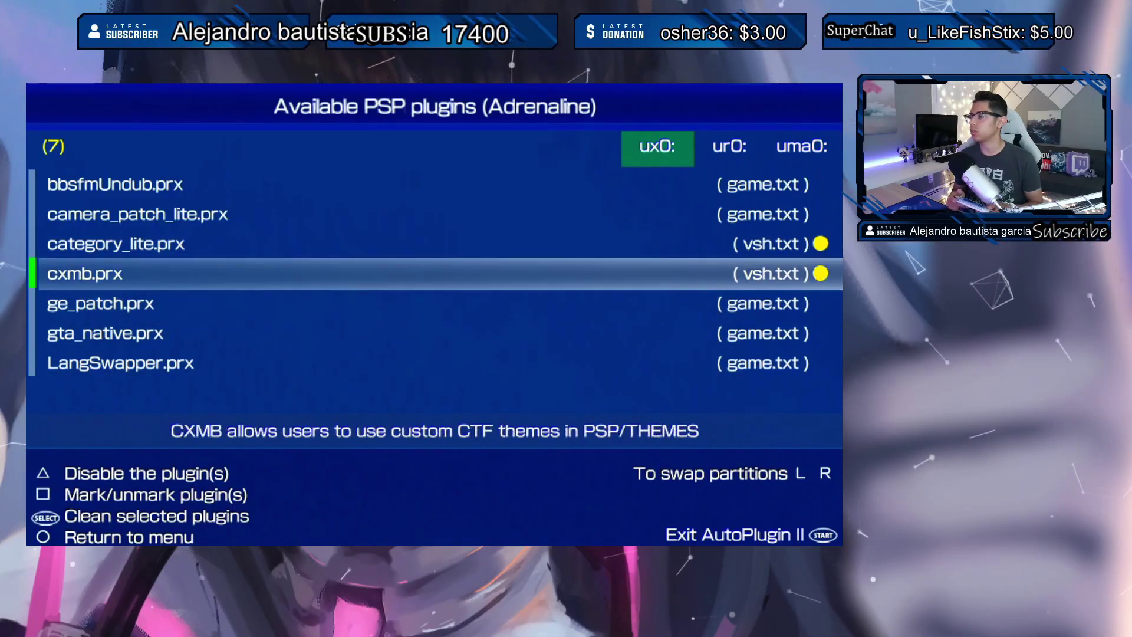
key(Up)
key(Down)
key(Down)
key(Down)
key(Up)
key(Down)
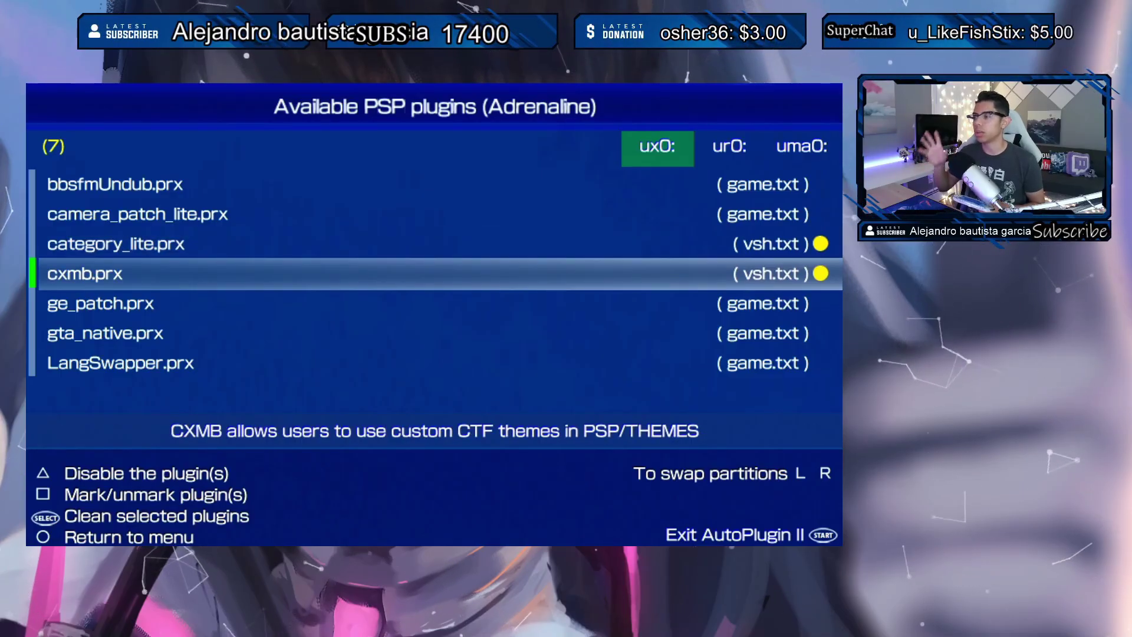
key(Up)
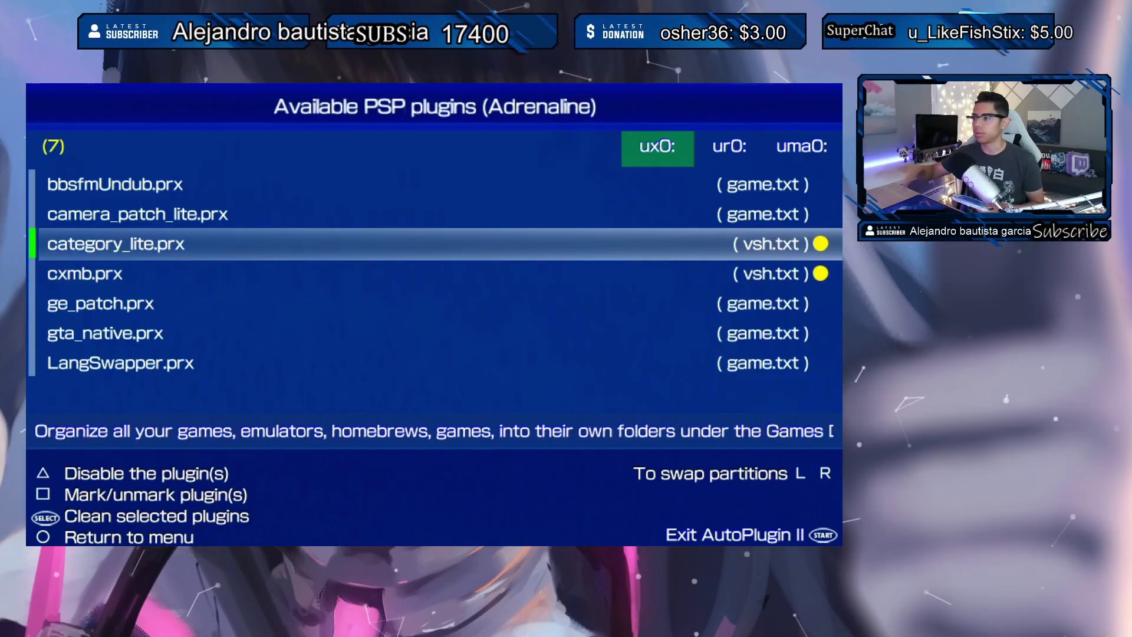
key(Down)
key(Up)
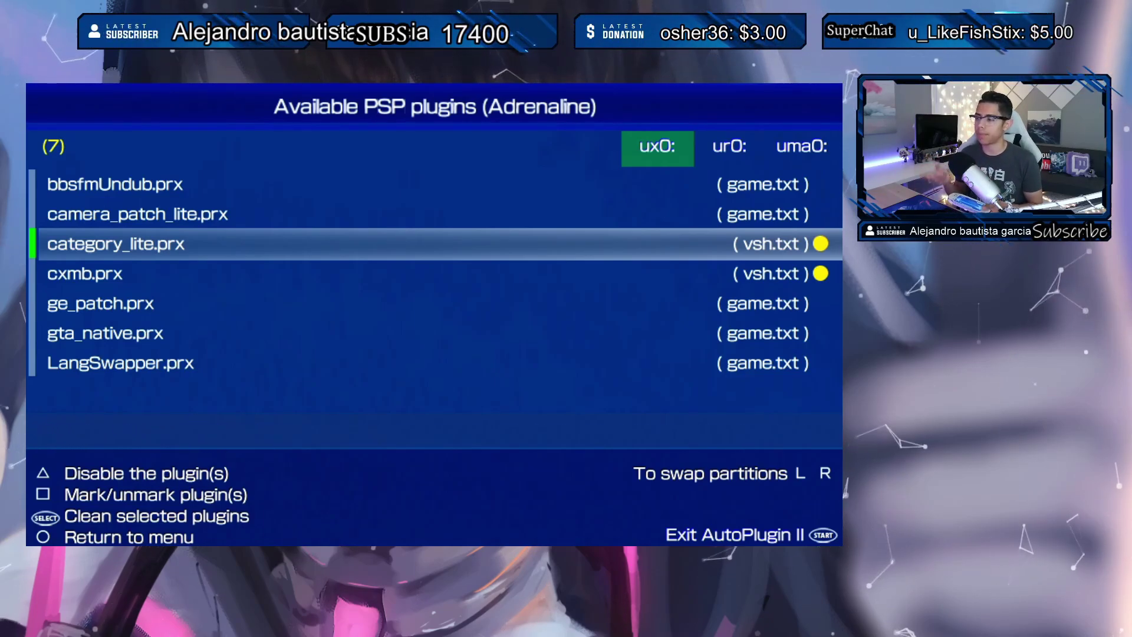
- Show the cxmb.prx description once more and return to category_lite.prx
key(Down)
key(Up)
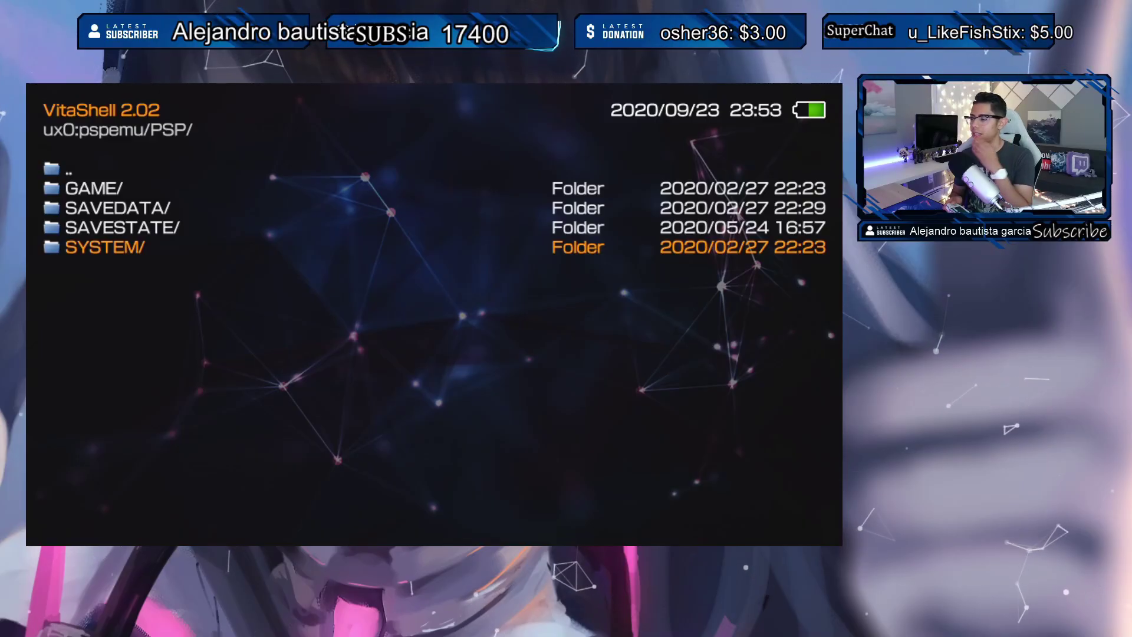
- Go up to ux0:, enter pspemu, and dismiss the cxmb folder's file actions unchanged
key(Up)
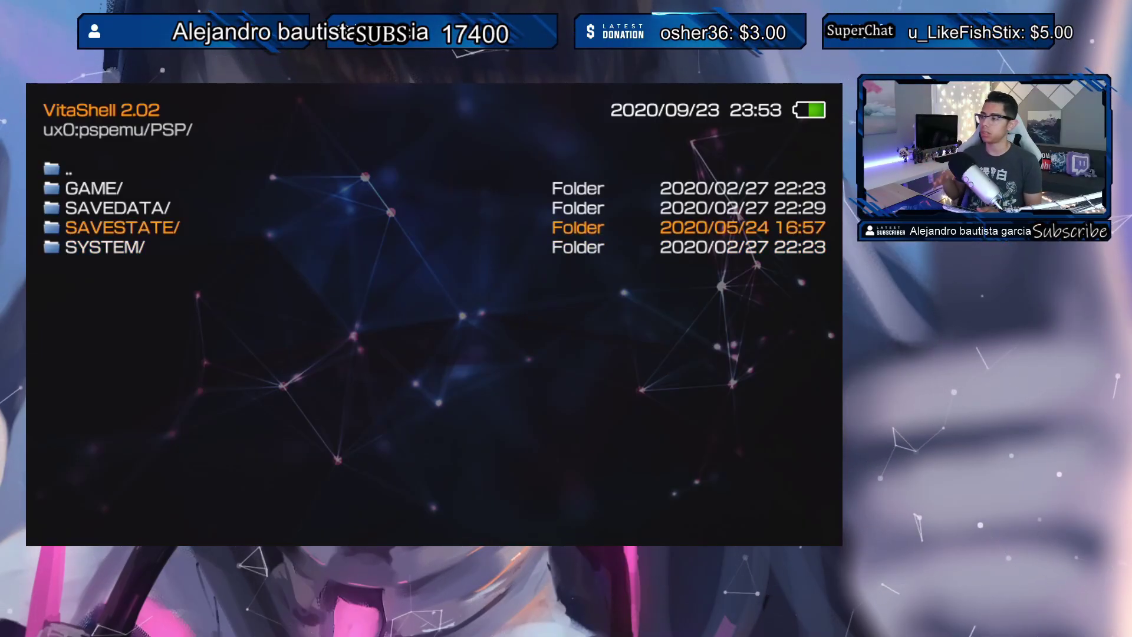
key(Up)
key(Up)
key(Escape)
key(Escape)
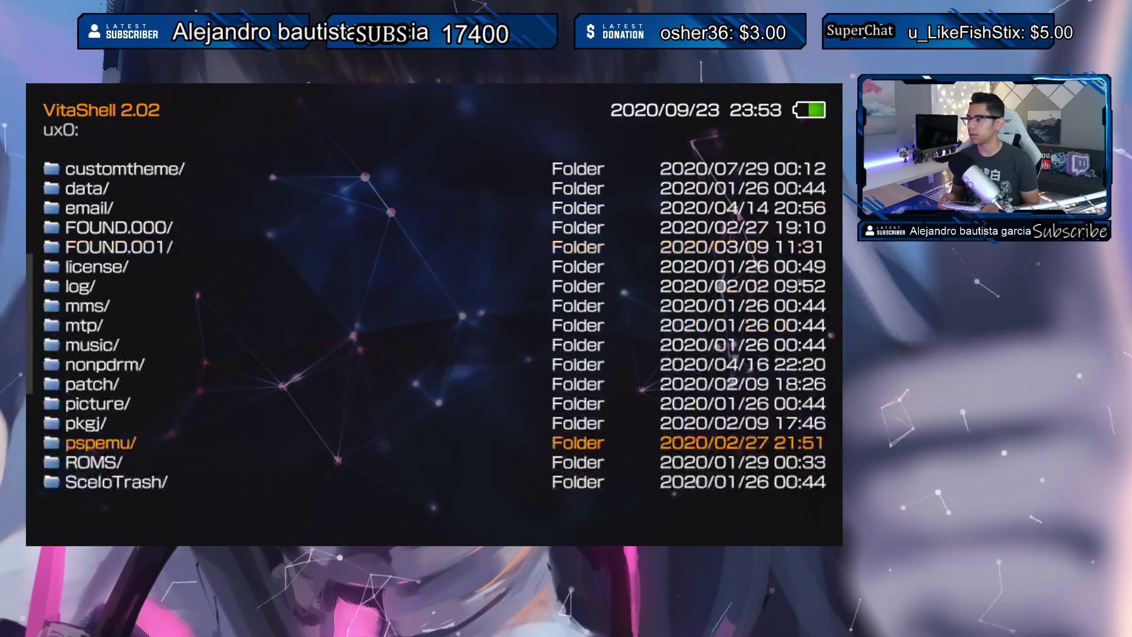
key(Return)
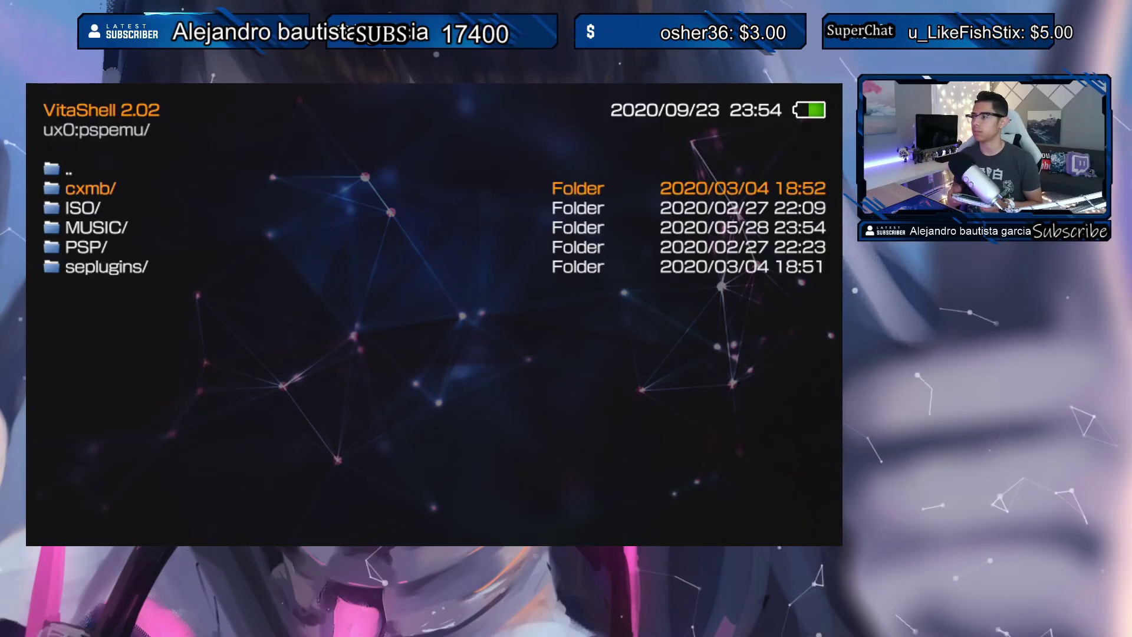
key(Menu)
key(Down)
key(Down)
key(Down)
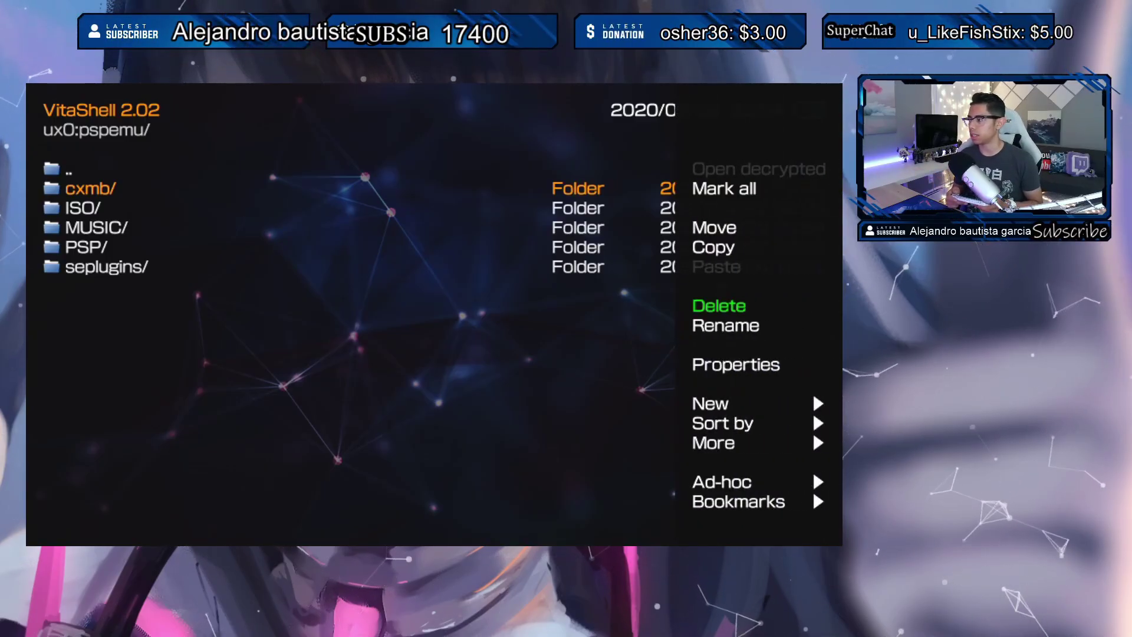
key(Escape)
- Check conf.txt and cxmb.prx inside cxmb, back out to the partitions, and suspend VitaShell
key(Return)
key(Down)
key(Down)
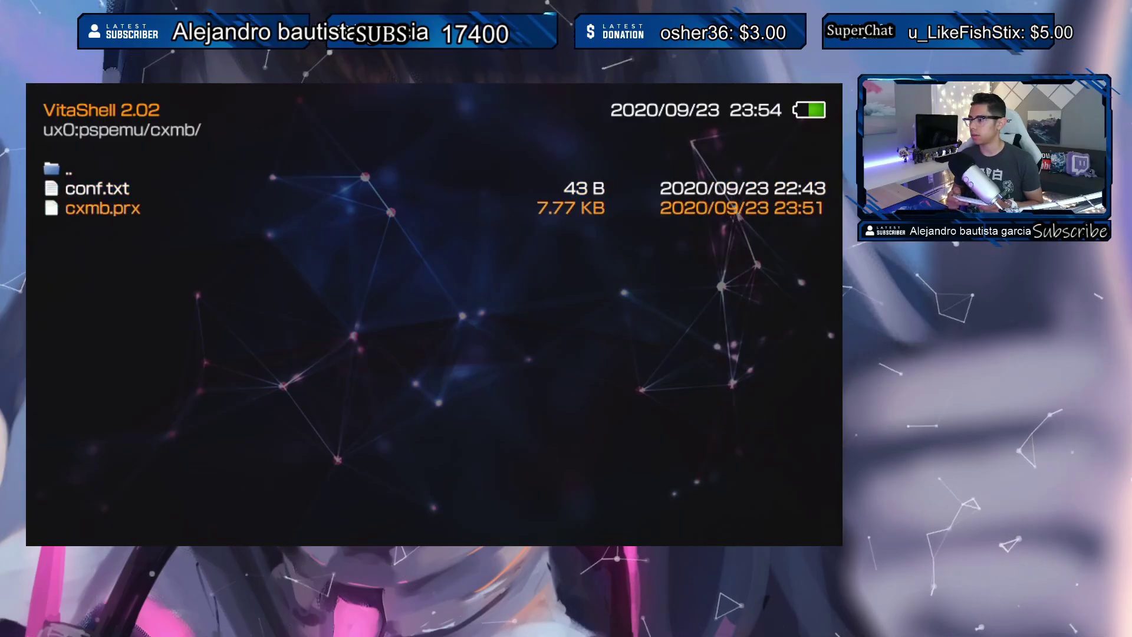
key(Escape)
key(Escape)
key(Escape)
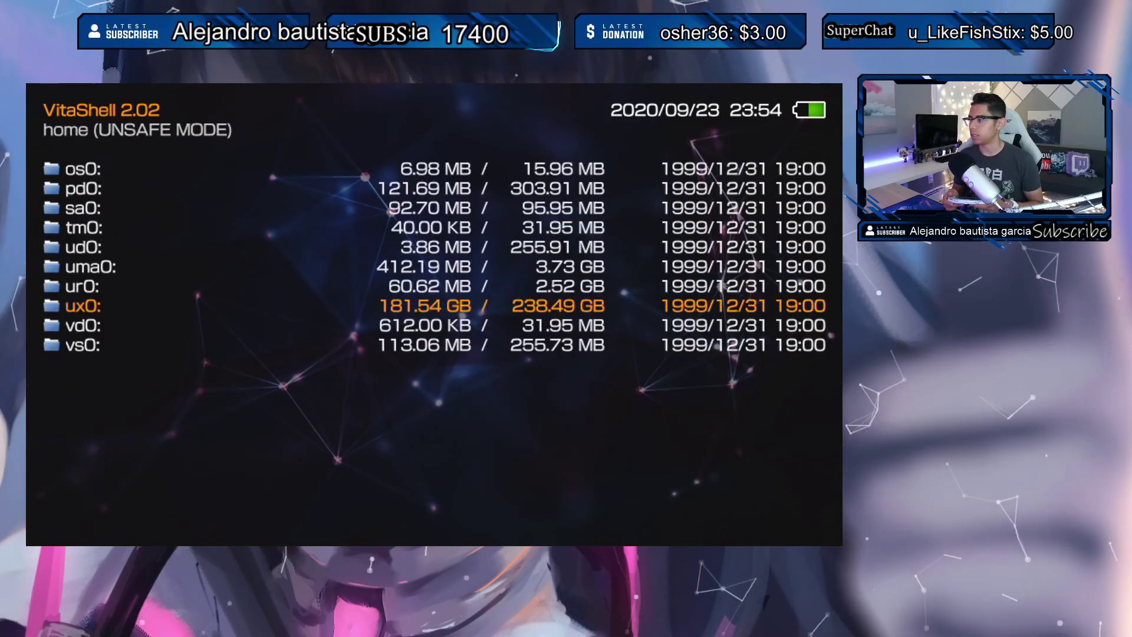
key(Home)
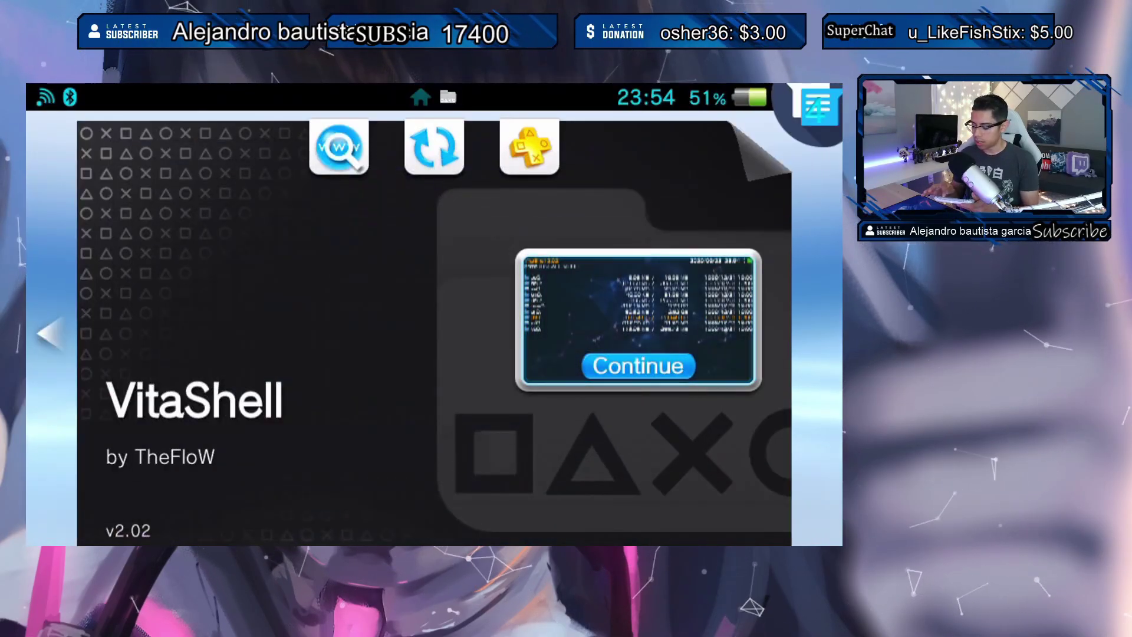
- Close VitaShell, find the Adrenaline bubble on the homebrew page, and start it
key(Home)
key(Up)
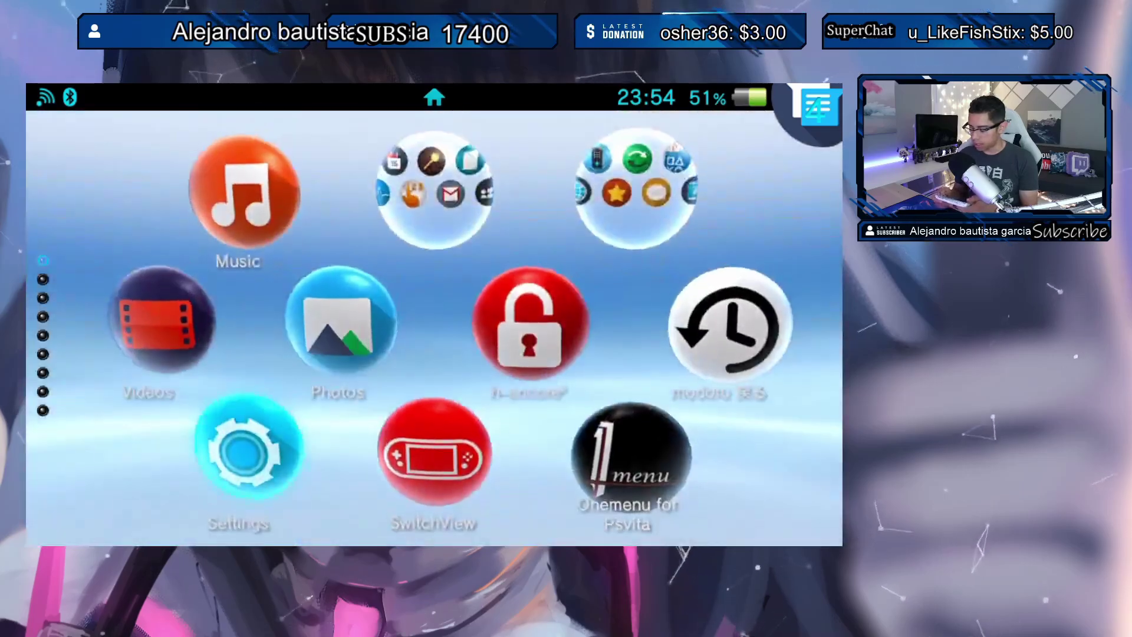
key(Down)
key(Down)
key(Return)
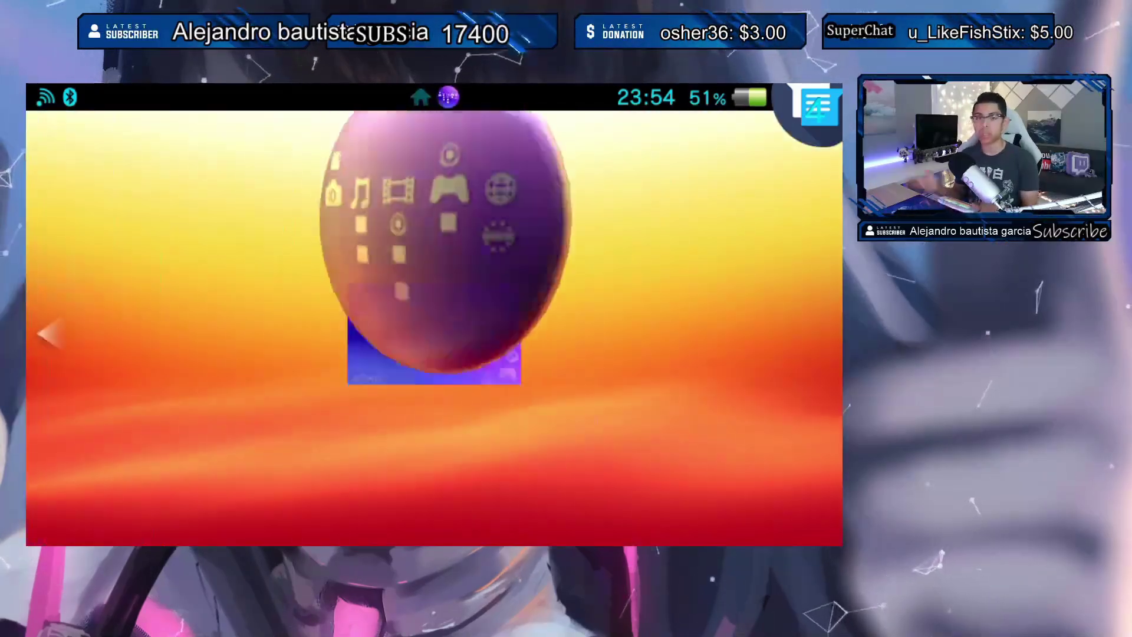
key(Return)
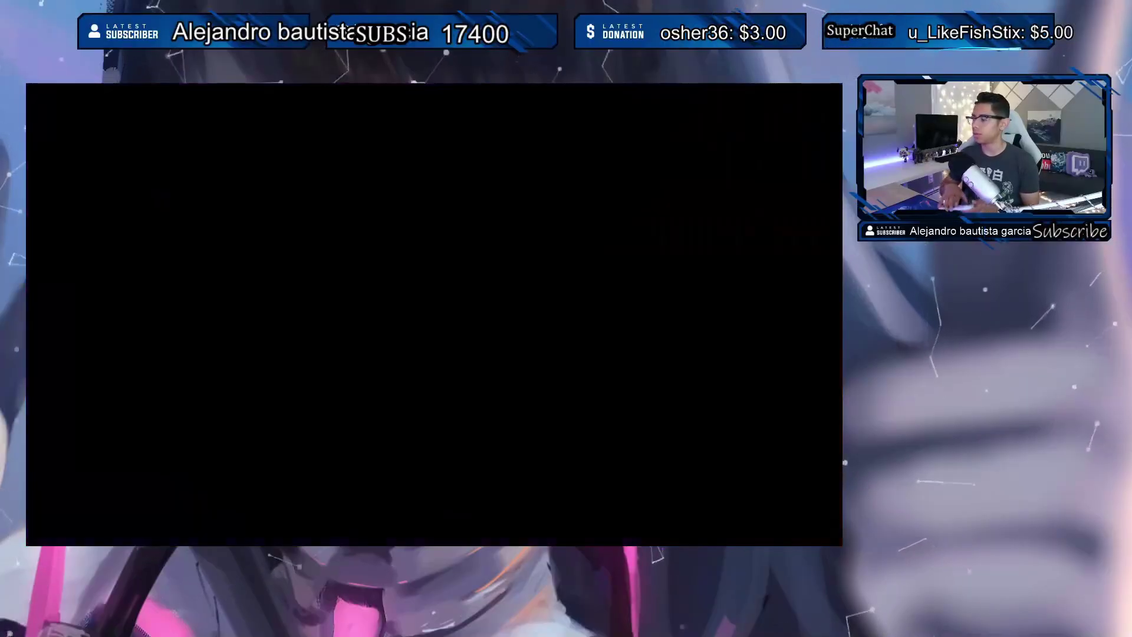